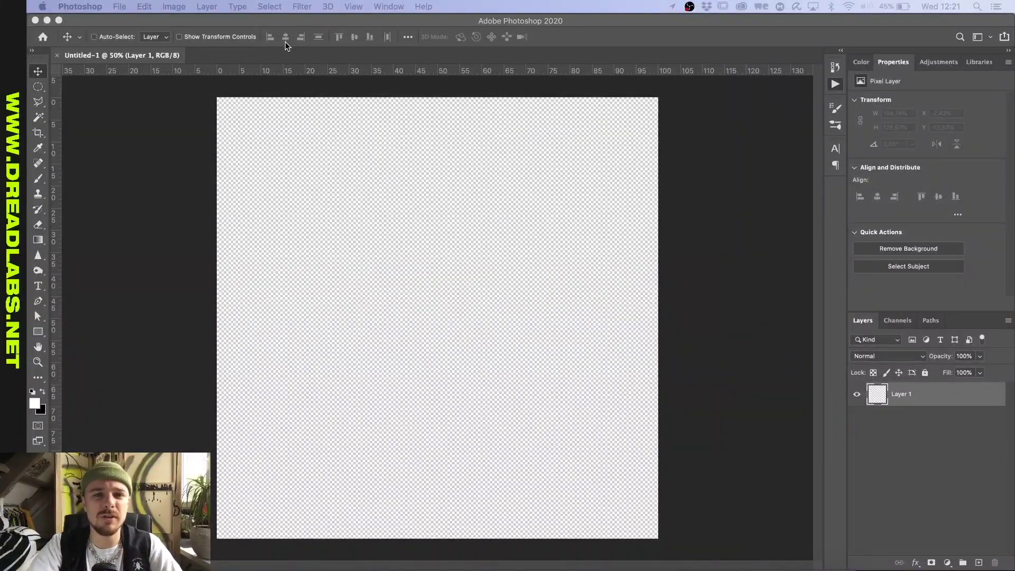
# Step: Open the Actions panel with Alt+F9 to show the Trash Machine and Dreadlabs sets
pyautogui.hotkey('alt', 'F9')
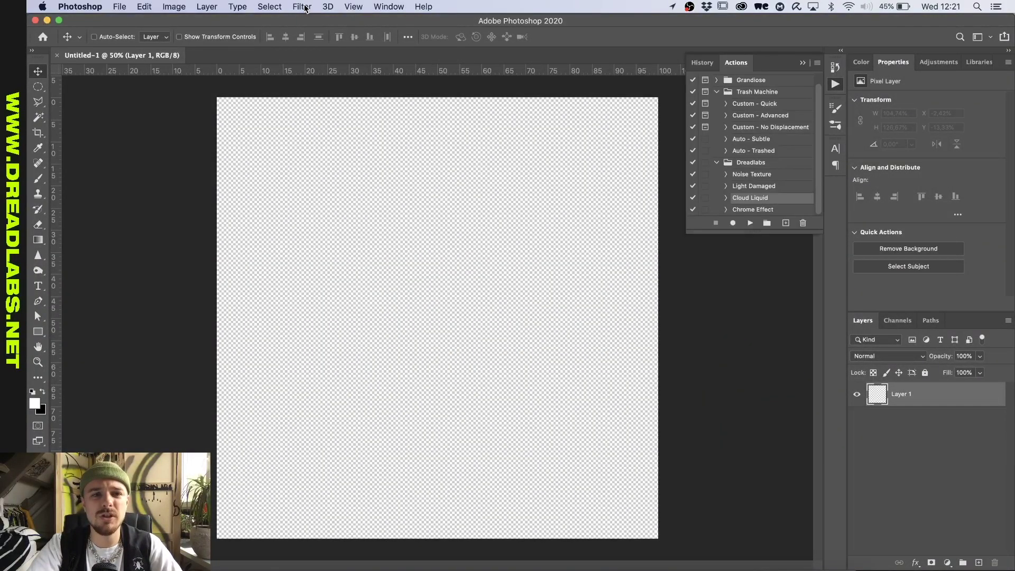
# Step: Fill Layer 1 with grayscale clouds using Filter > Render > Clouds
pyautogui.click(305, 8)
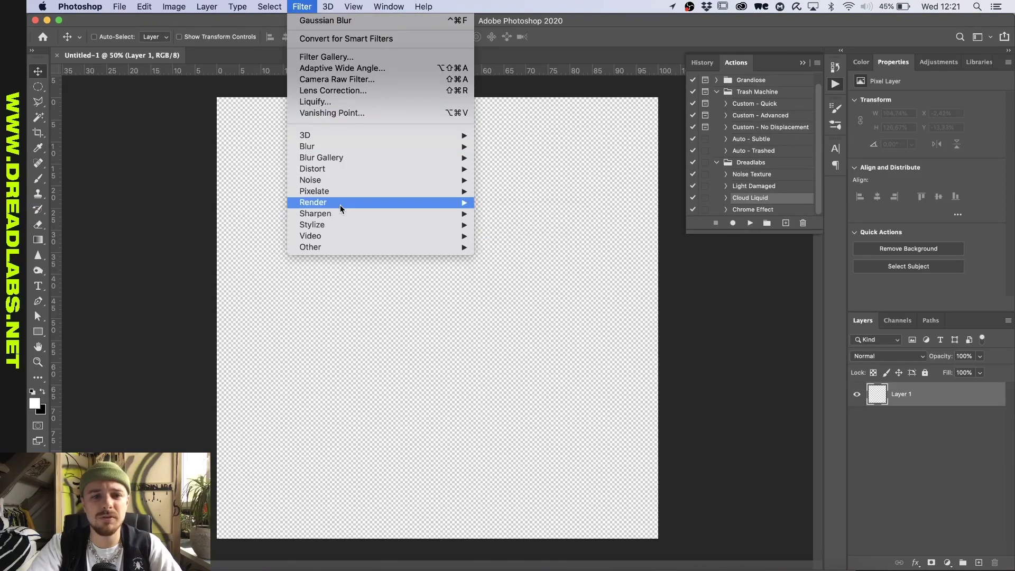
pyautogui.moveTo(340, 203)
pyautogui.click(509, 245)
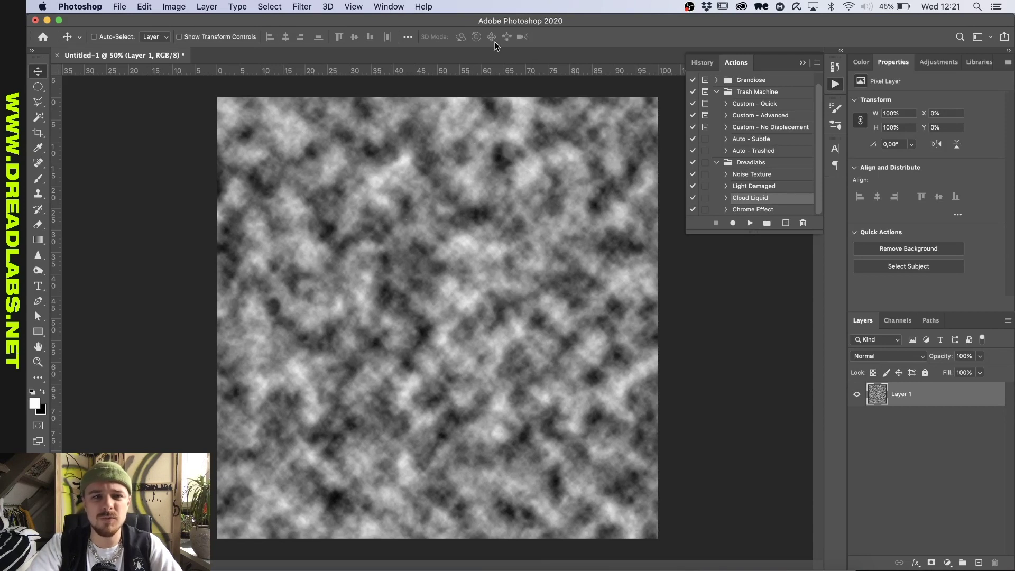
# Step: Smear the clouds into swirls with two sweeping Forward Warp strokes in Liquify and apply it
pyautogui.click(309, 7)
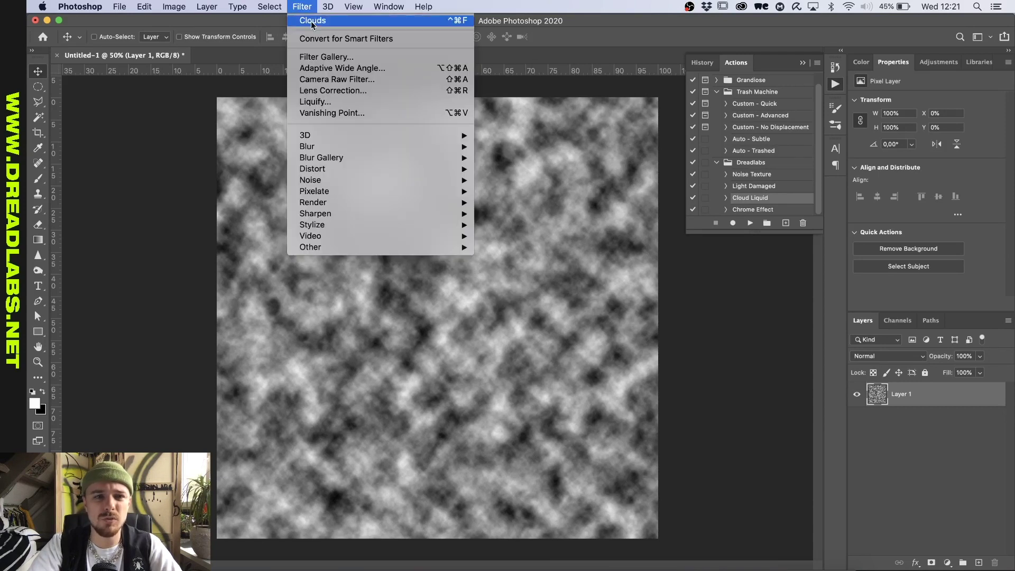
pyautogui.click(321, 105)
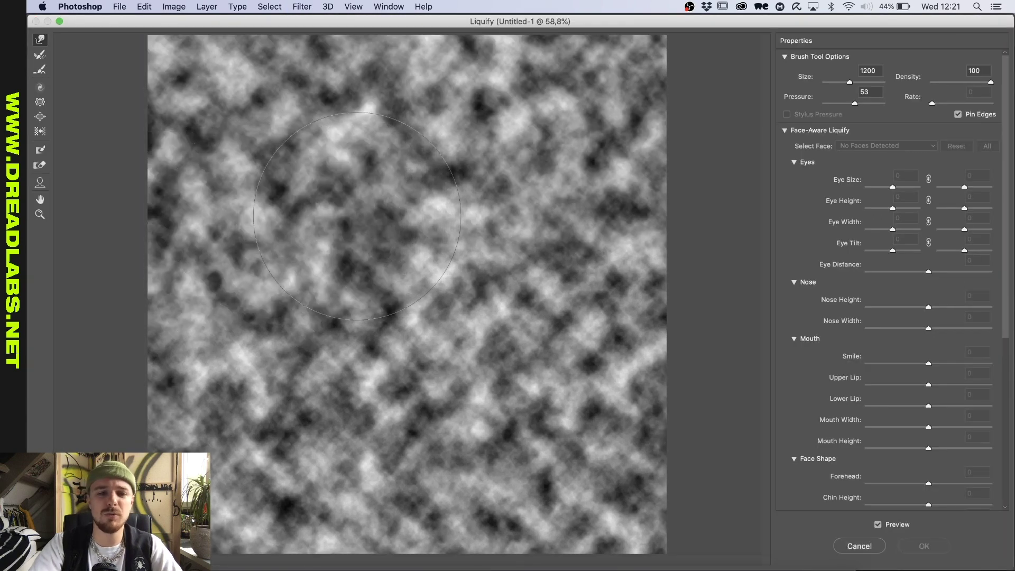
pyautogui.moveTo(121, 212)
pyautogui.mouseDown()
pyautogui.moveTo(402, 159)
pyautogui.moveTo(328, 344)
pyautogui.moveTo(629, 423)
pyautogui.moveTo(238, 449)
pyautogui.moveTo(682, 280)
pyautogui.moveTo(296, 328)
pyautogui.moveTo(716, 262)
pyautogui.moveTo(401, 211)
pyautogui.moveTo(688, 69)
pyautogui.mouseUp()
pyautogui.moveTo(476, 291)
pyautogui.mouseDown()
pyautogui.moveTo(648, 90)
pyautogui.moveTo(450, 132)
pyautogui.moveTo(370, 105)
pyautogui.moveTo(177, 177)
pyautogui.moveTo(377, 264)
pyautogui.moveTo(238, 465)
pyautogui.mouseUp()
pyautogui.click(924, 546)
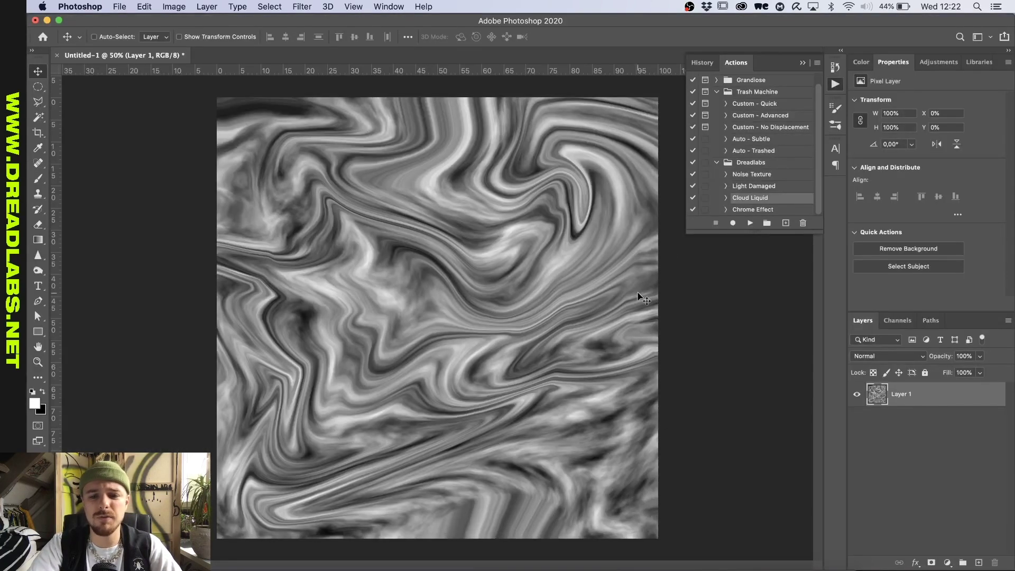
# Step: Blur the swirls with a Gaussian Blur at a 47.2-pixel radius
pyautogui.click(302, 6)
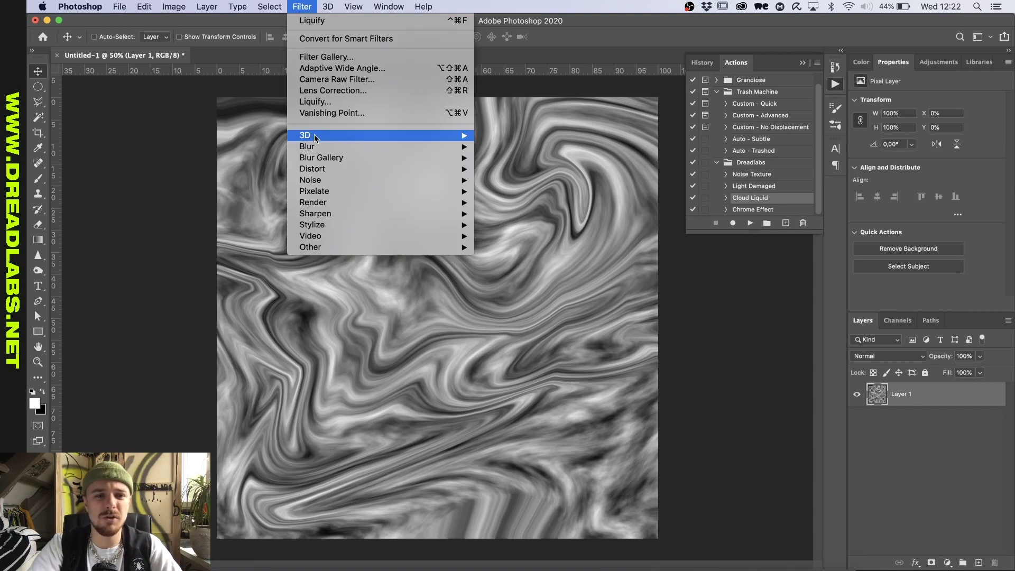
pyautogui.moveTo(316, 148)
pyautogui.click(508, 191)
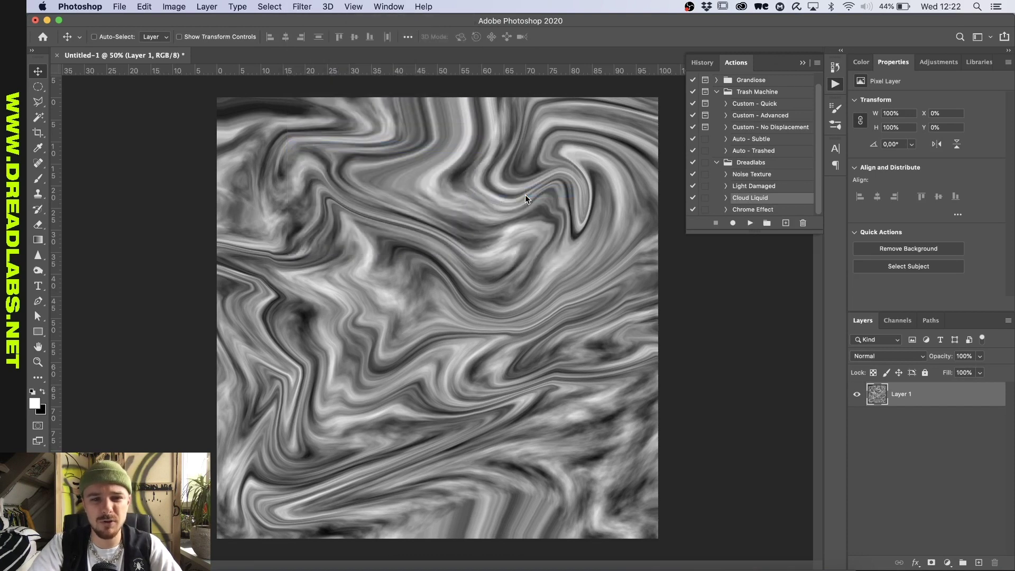
pyautogui.moveTo(718, 444); pyautogui.dragTo(726, 443)
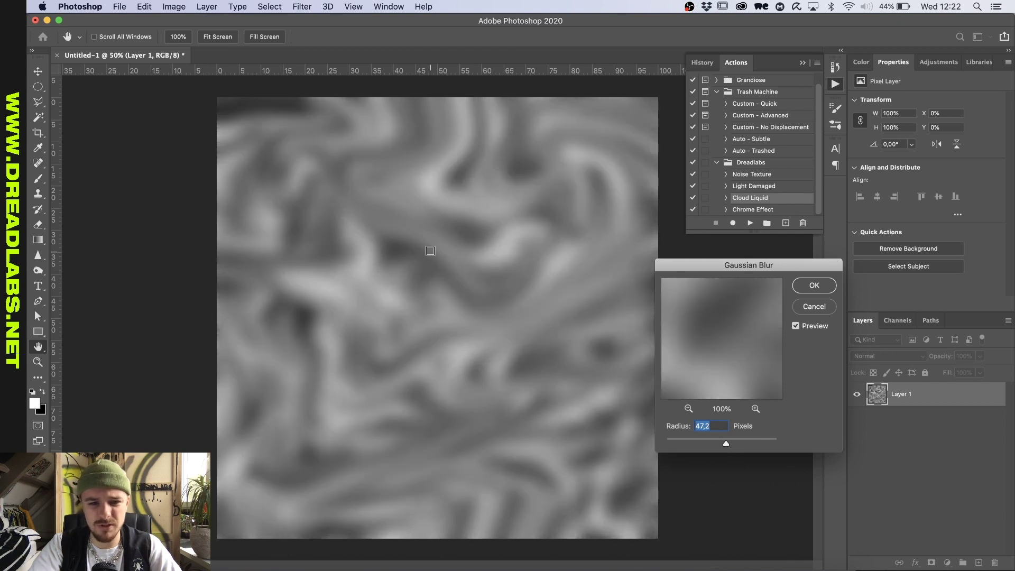
pyautogui.click(814, 287)
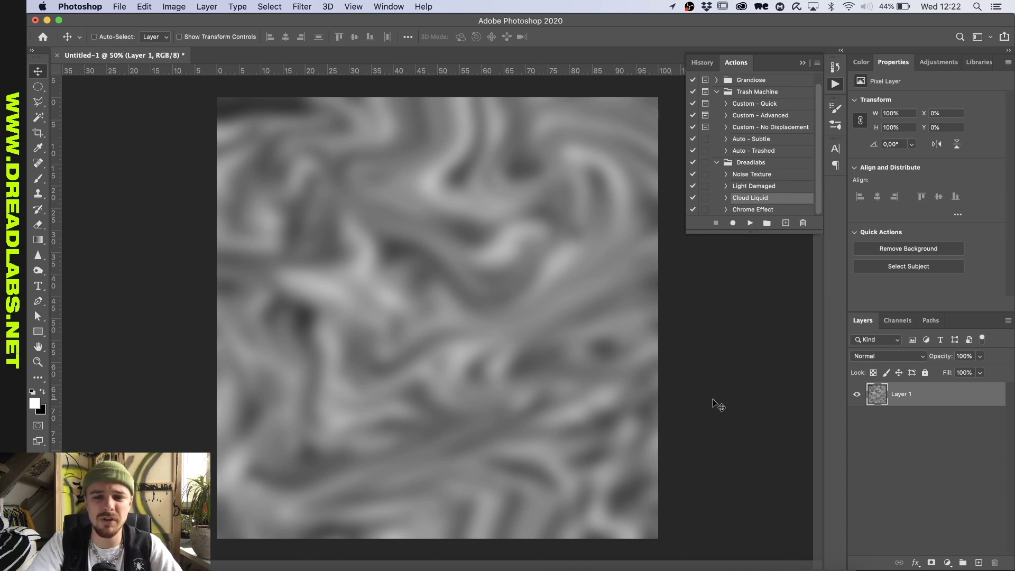
# Step: Add a Curves 1 layer, pull in the black point and bend an S-curve that raises the highlights
pyautogui.click(934, 63)
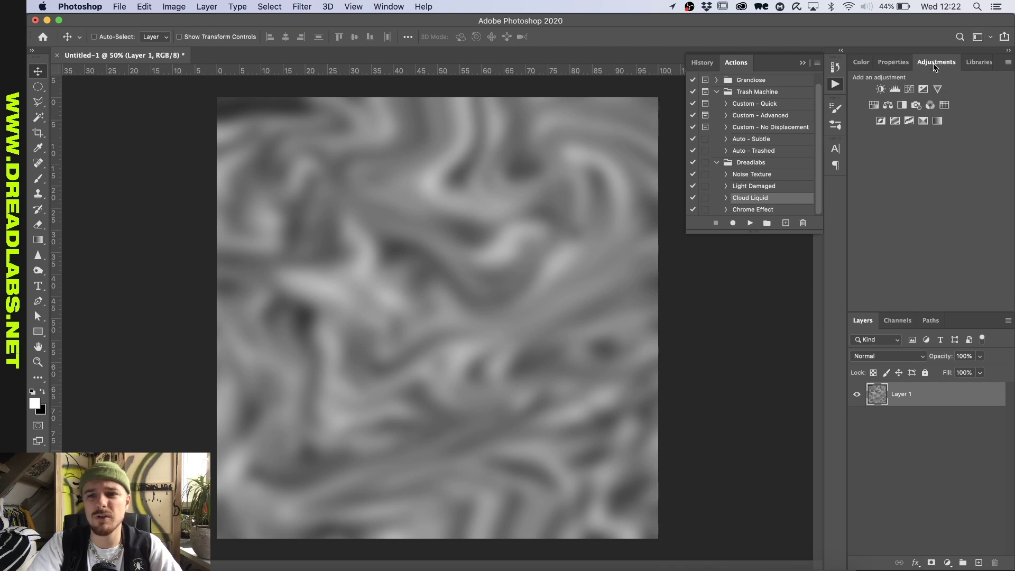
pyautogui.click(910, 90)
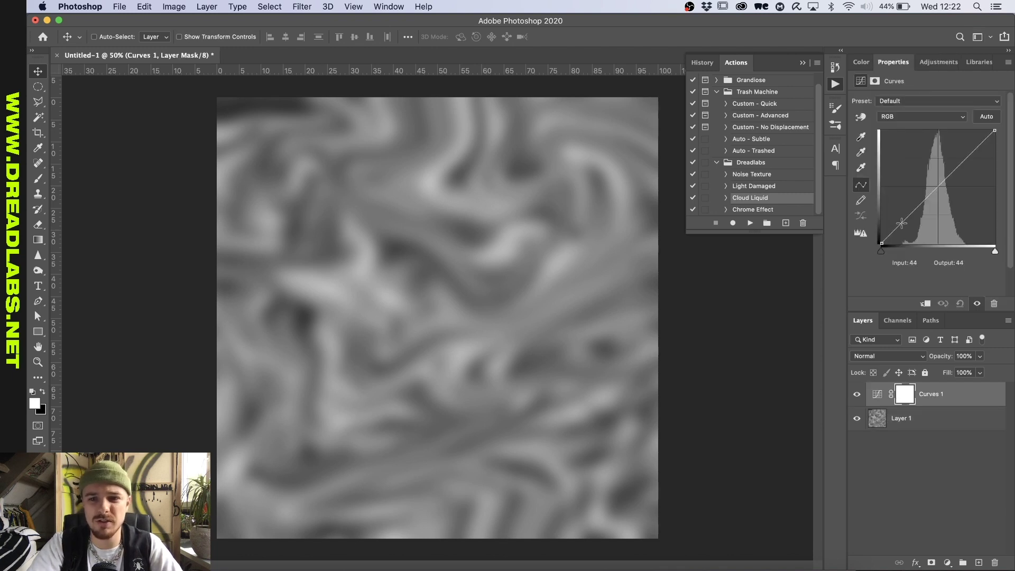
pyautogui.moveTo(881, 251); pyautogui.dragTo(890, 252)
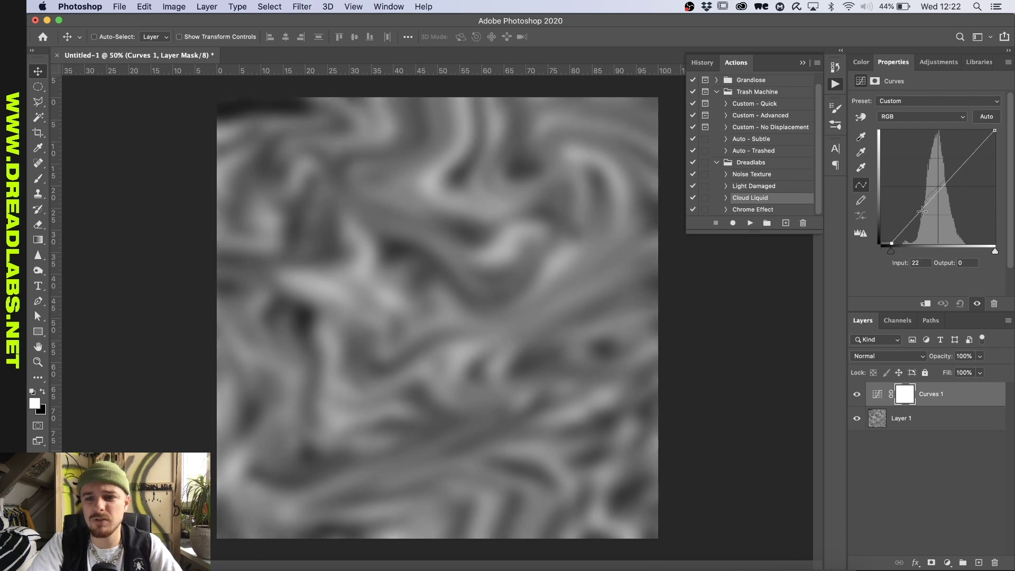
pyautogui.moveTo(921, 211); pyautogui.dragTo(920, 224)
pyautogui.moveTo(949, 180); pyautogui.dragTo(949, 162)
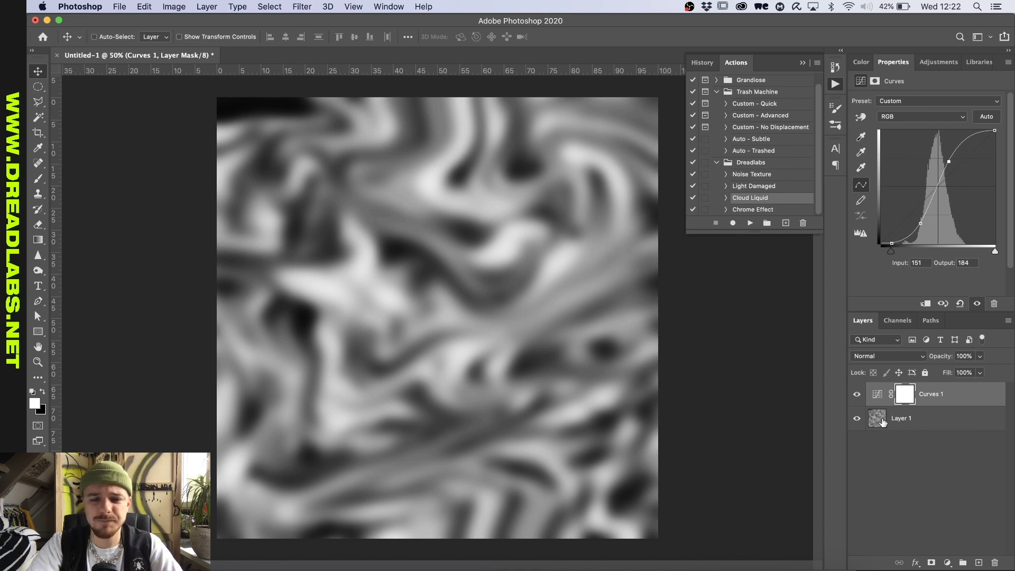
# Step: Add Gradient Map 1 above Curves 1 and open its Gradient Editor with the white stop selected
pyautogui.click(921, 65)
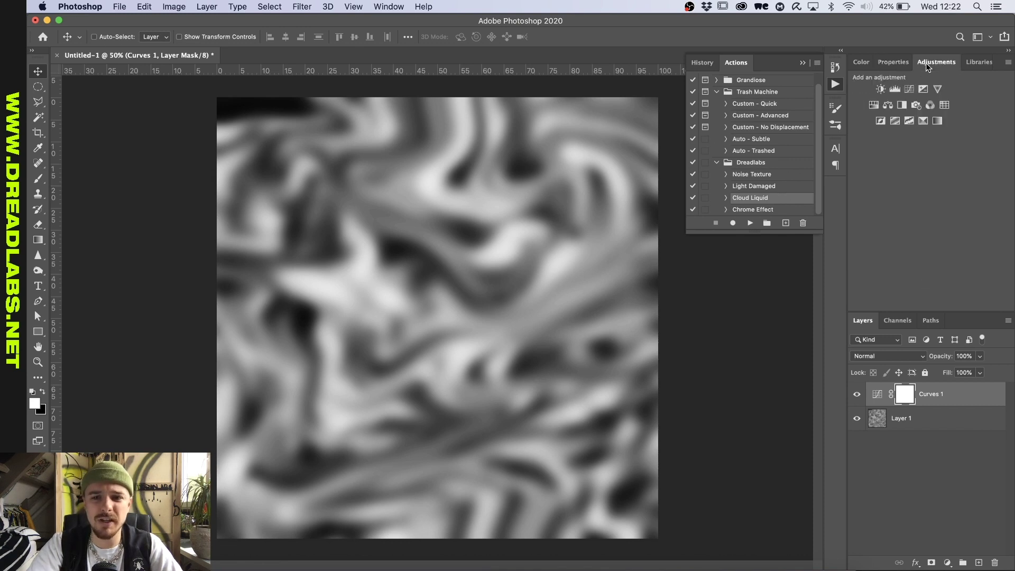
pyautogui.click(937, 121)
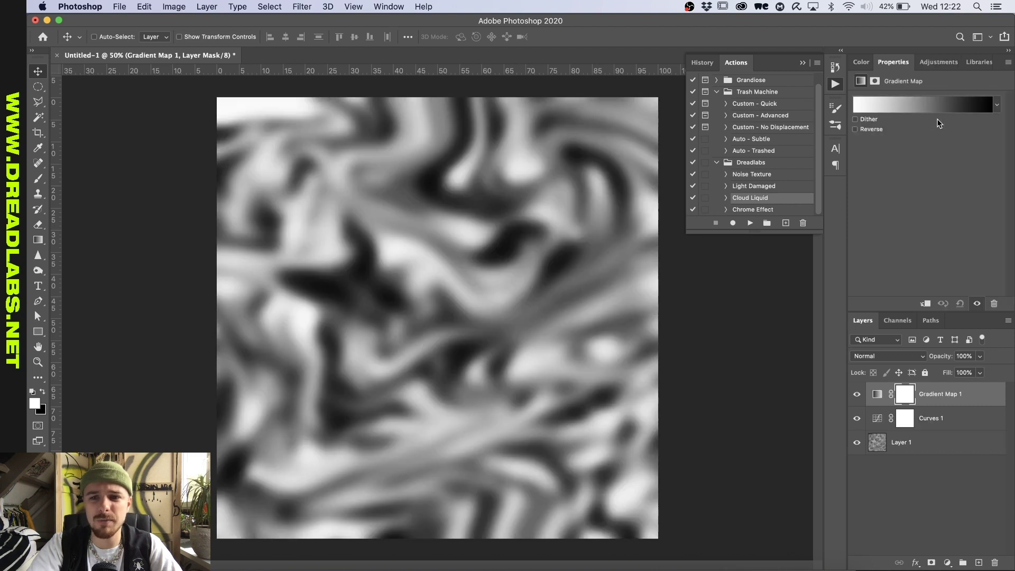
pyautogui.click(919, 105)
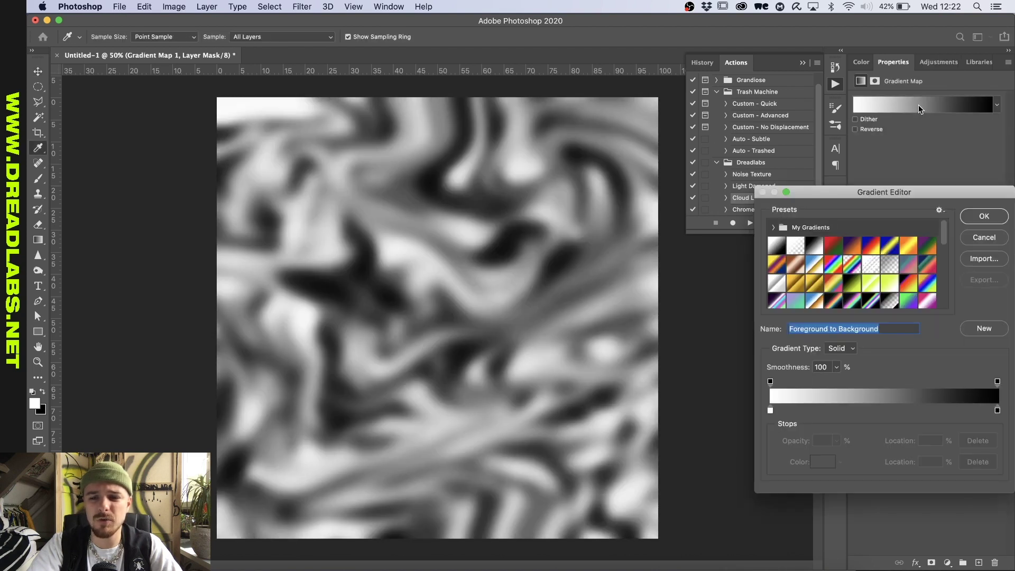
pyautogui.click(770, 412)
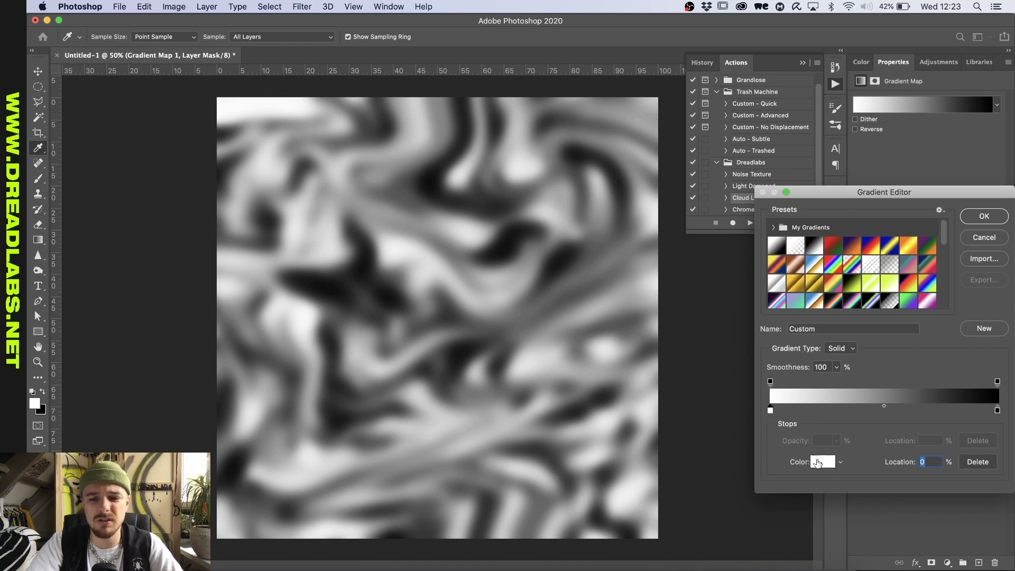
# Step: Recolour the white end stop of the gradient to a light lilac
pyautogui.click(818, 464)
pyautogui.click(848, 327)
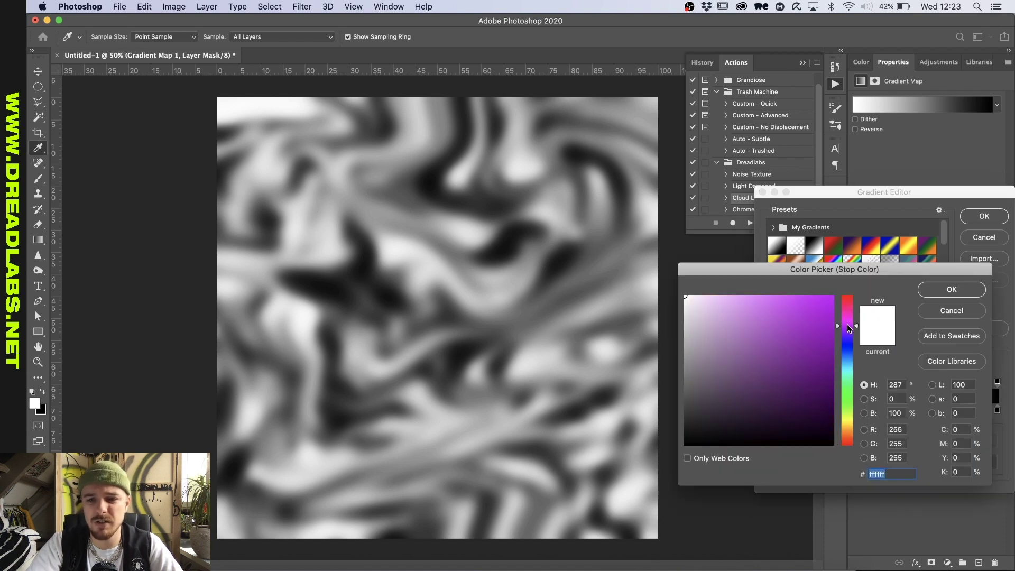
pyautogui.moveTo(797, 306); pyautogui.dragTo(725, 296)
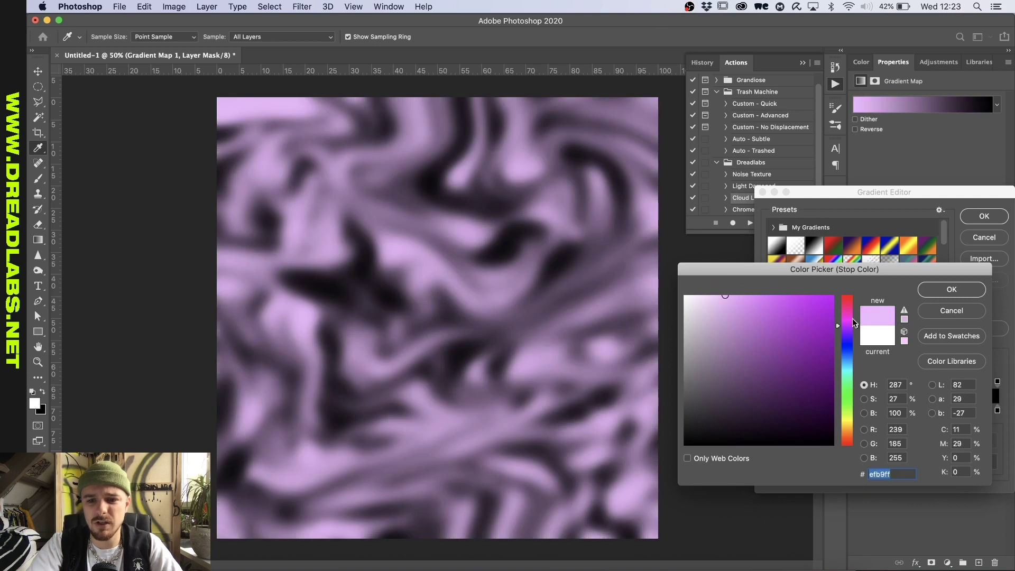
pyautogui.click(952, 289)
# Step: Recolour the black end stop to bright cyan 36fff3
pyautogui.click(997, 411)
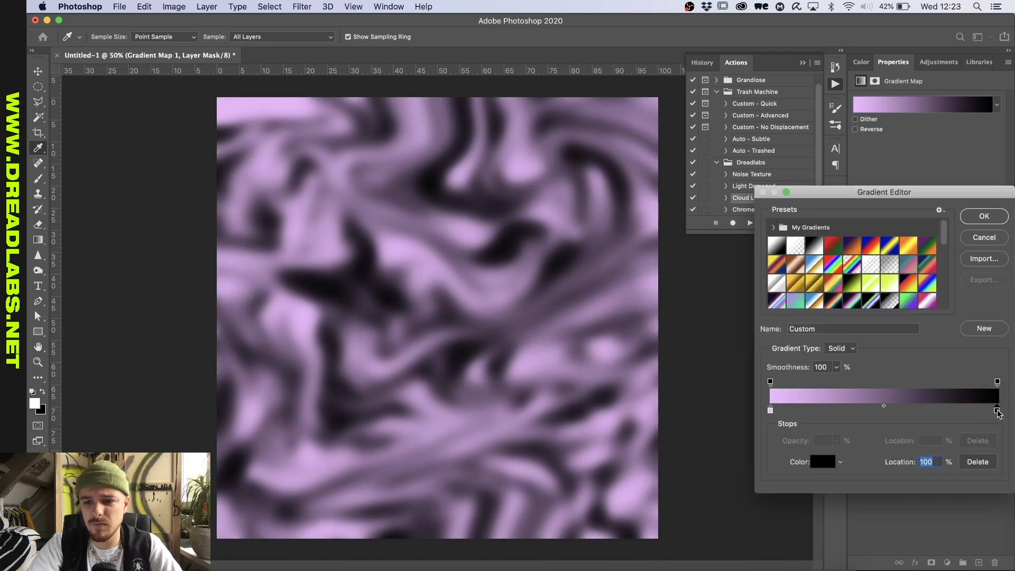
pyautogui.click(819, 462)
pyautogui.click(848, 373)
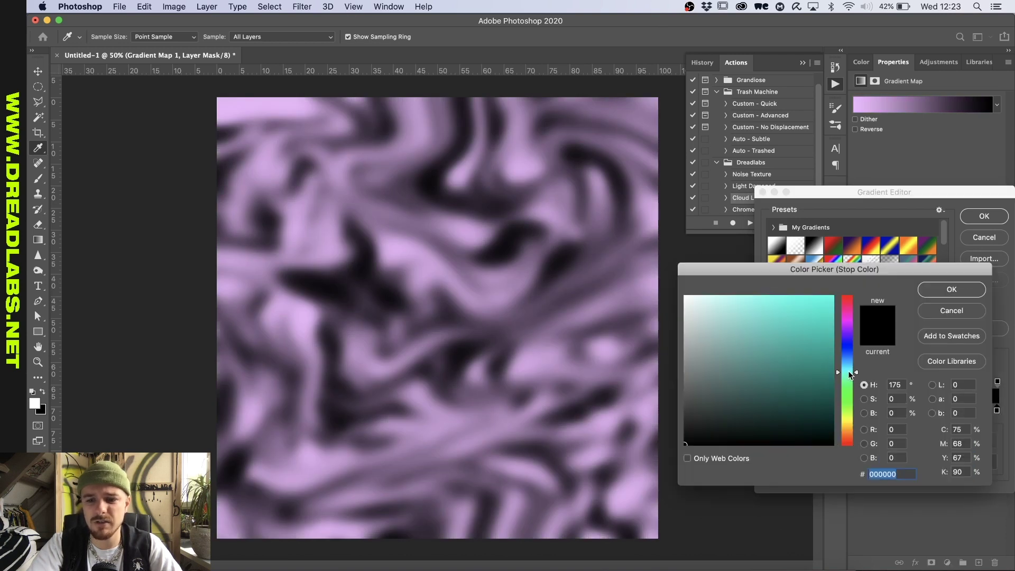
pyautogui.moveTo(804, 327); pyautogui.dragTo(802, 296)
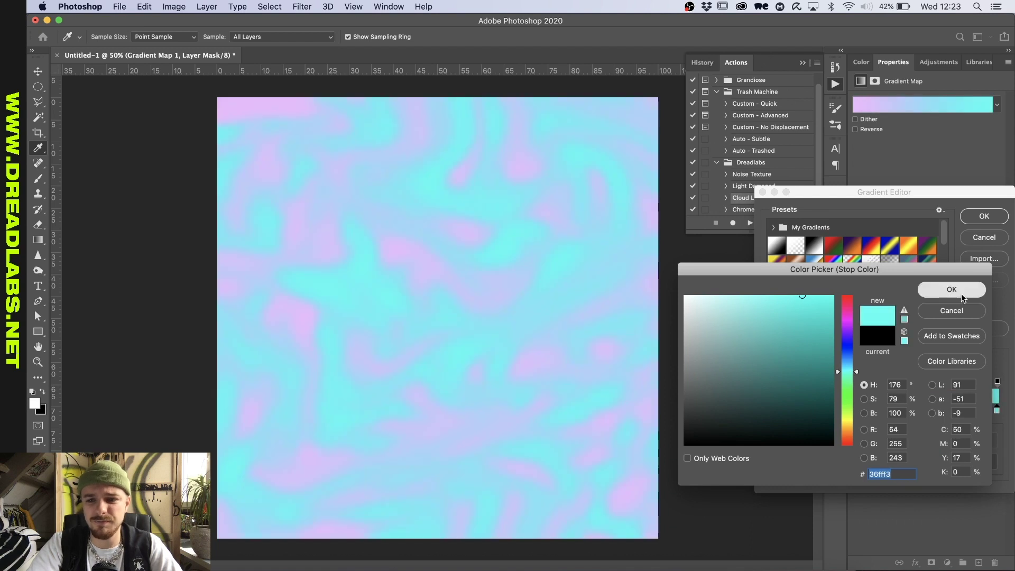
pyautogui.click(951, 290)
# Step: Drag a stop left to 48% and colour it pale mint dbffd3
pyautogui.moveTo(997, 410); pyautogui.dragTo(834, 411)
pyautogui.click(821, 463)
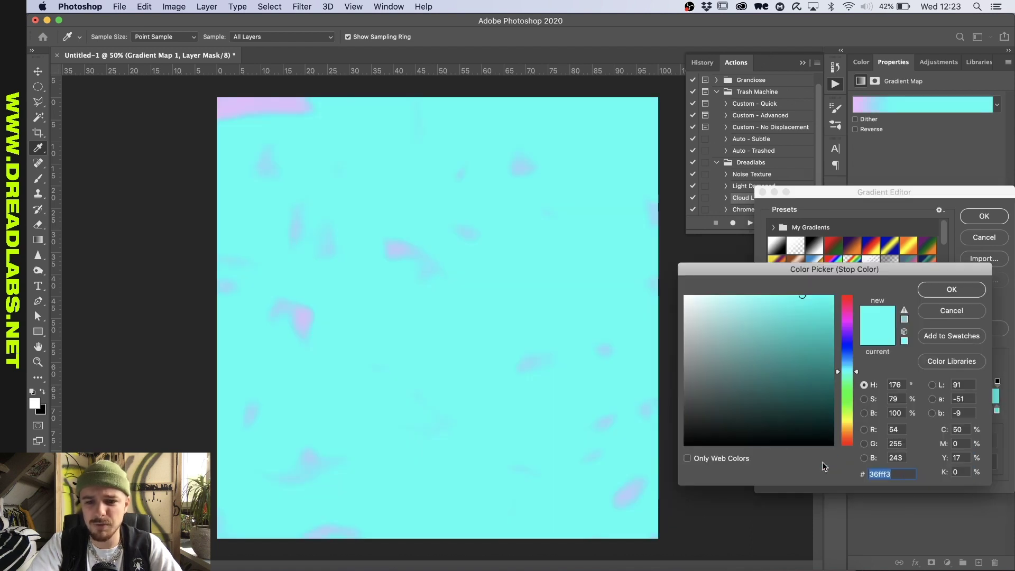
pyautogui.click(848, 400)
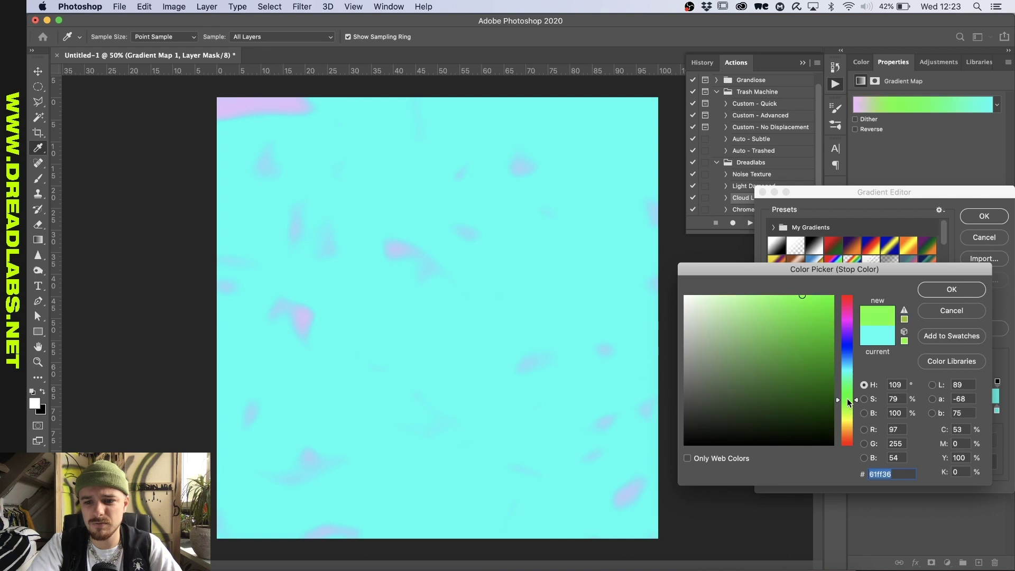
pyautogui.click(710, 295)
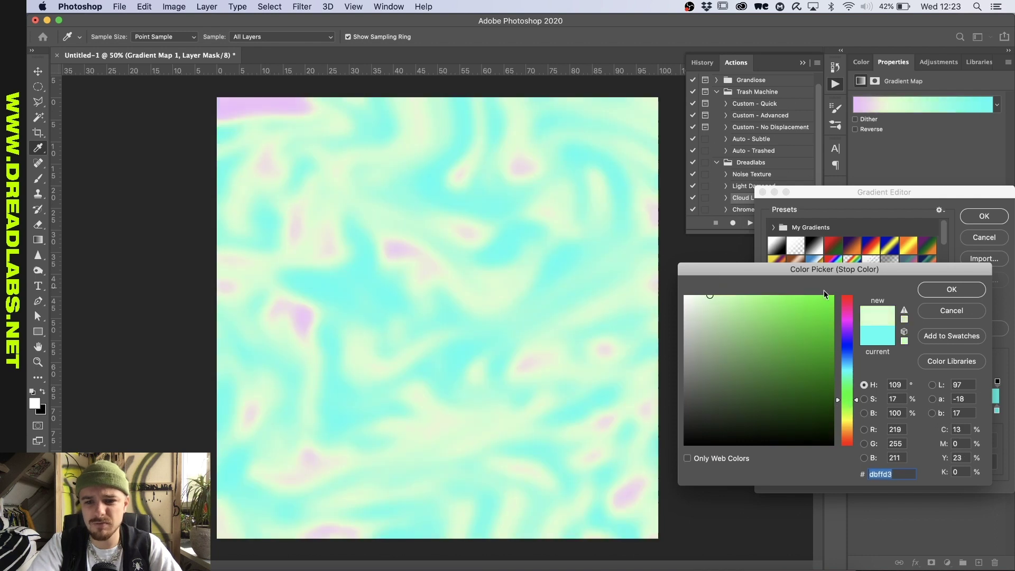
pyautogui.click(952, 289)
# Step: Change the pale mint stop at 48% to a vivid pink
pyautogui.click(880, 410)
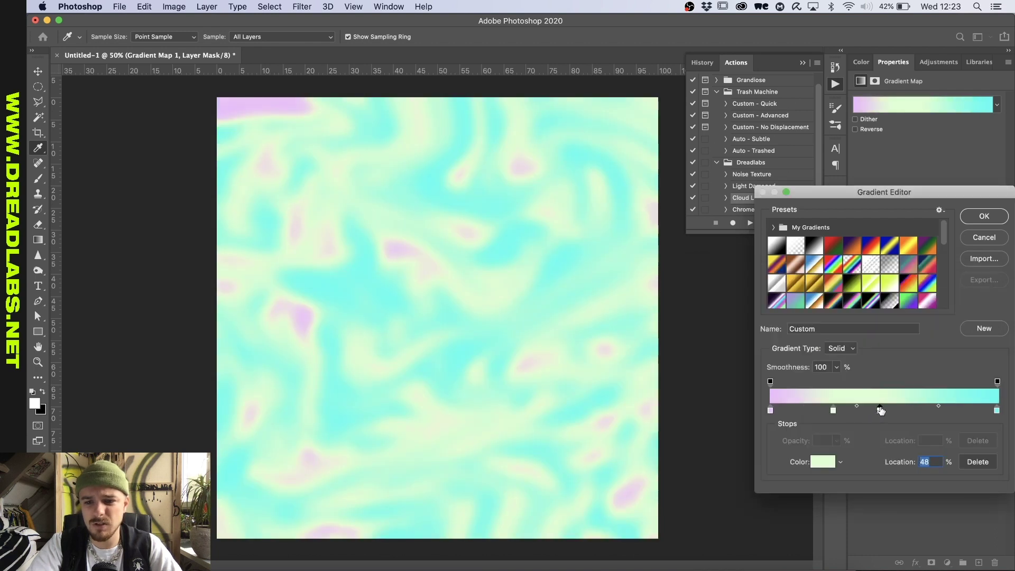
pyautogui.click(823, 461)
pyautogui.moveTo(849, 333)
pyautogui.mouseDown()
pyautogui.moveTo(848, 323)
pyautogui.moveTo(791, 318)
pyautogui.moveTo(782, 293)
pyautogui.moveTo(754, 287)
pyautogui.mouseUp()
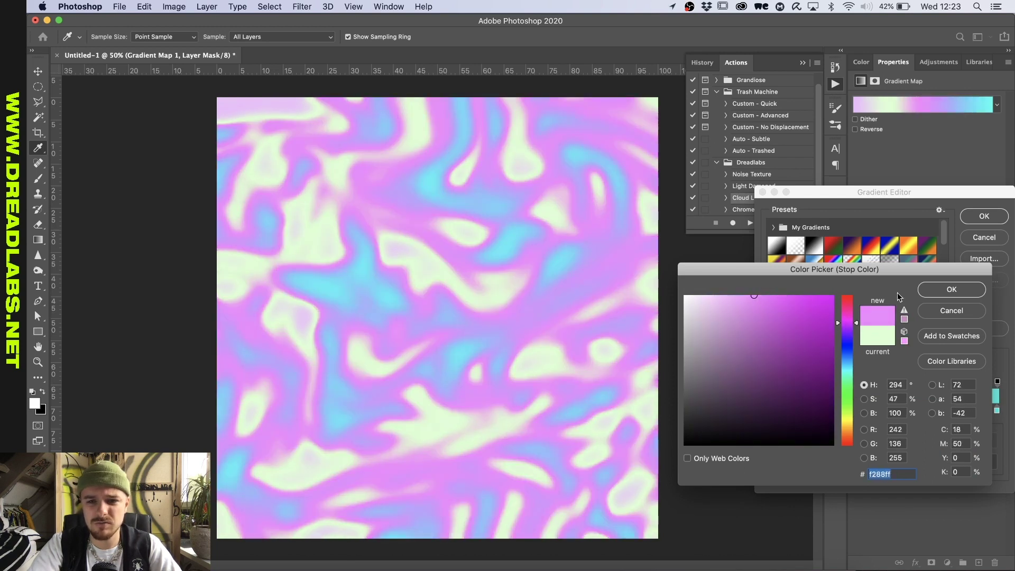
pyautogui.click(930, 290)
# Step: Move the right-end stop to 86% and make it white
pyautogui.moveTo(998, 410)
pyautogui.mouseDown()
pyautogui.moveTo(939, 416)
pyautogui.moveTo(1012, 412)
pyautogui.mouseUp()
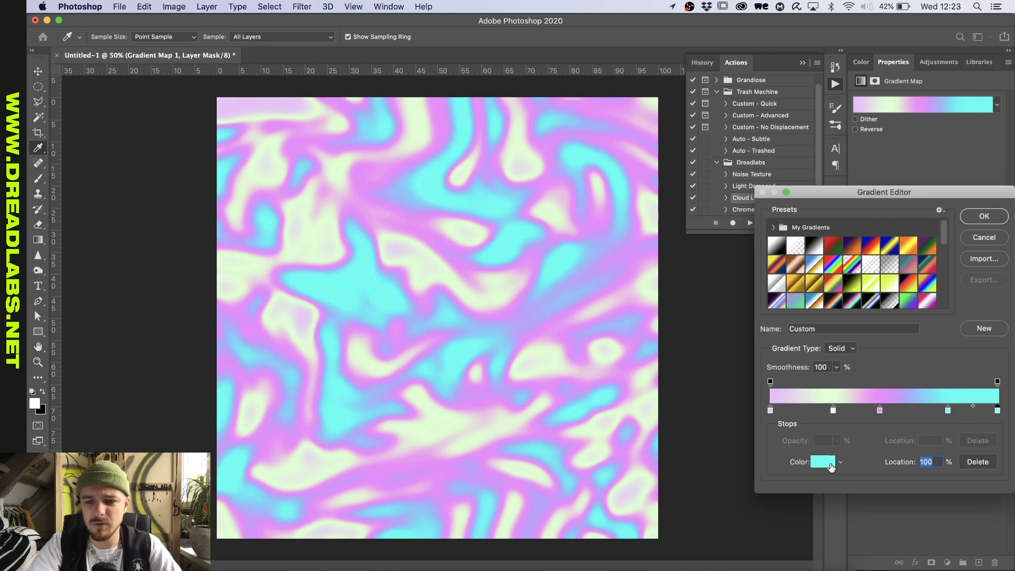
pyautogui.click(831, 466)
pyautogui.moveTo(691, 312); pyautogui.dragTo(661, 265)
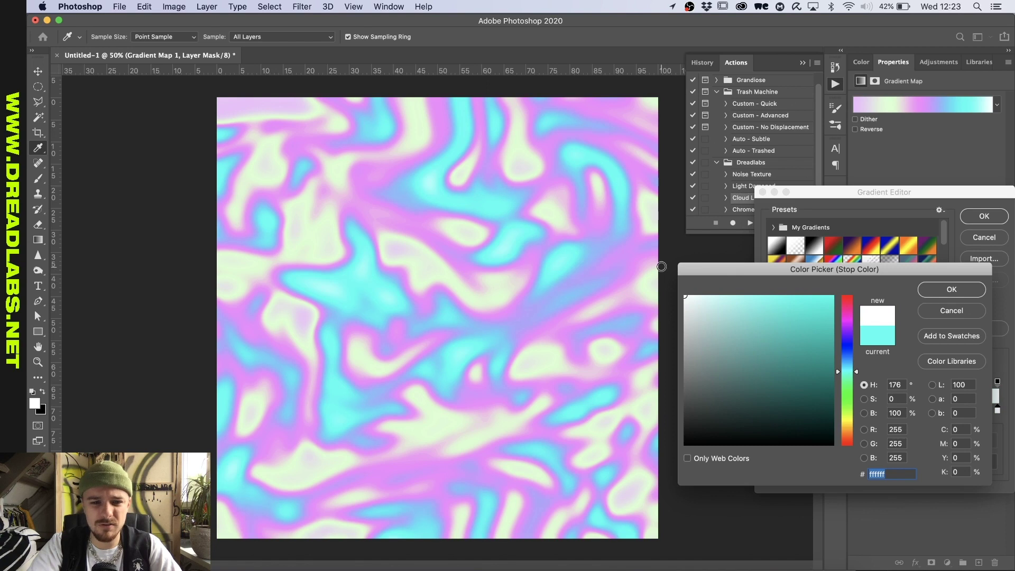
pyautogui.click(935, 289)
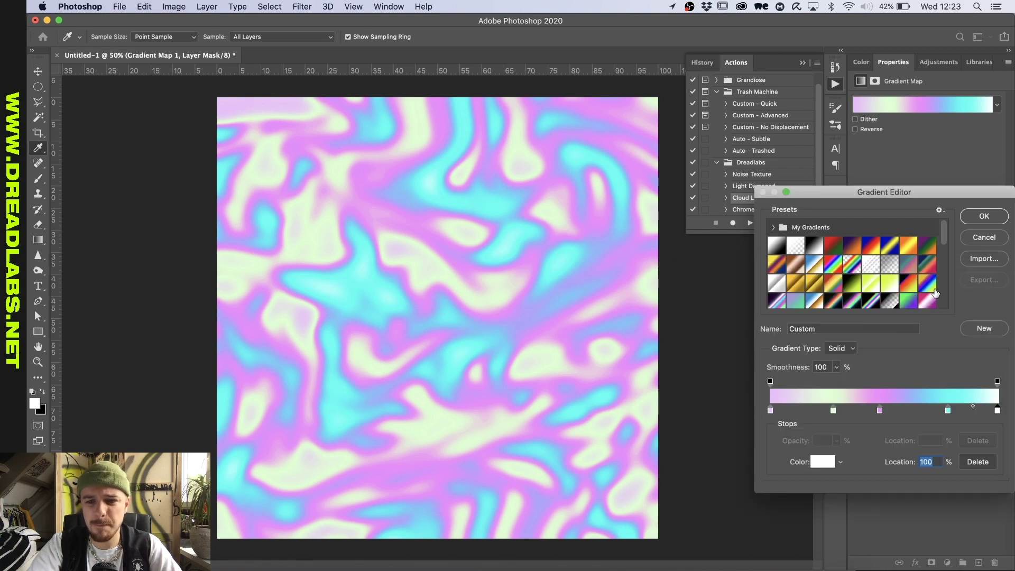
# Step: Recolour the light green stop at 28% to a salmon red
pyautogui.click(832, 410)
pyautogui.click(823, 459)
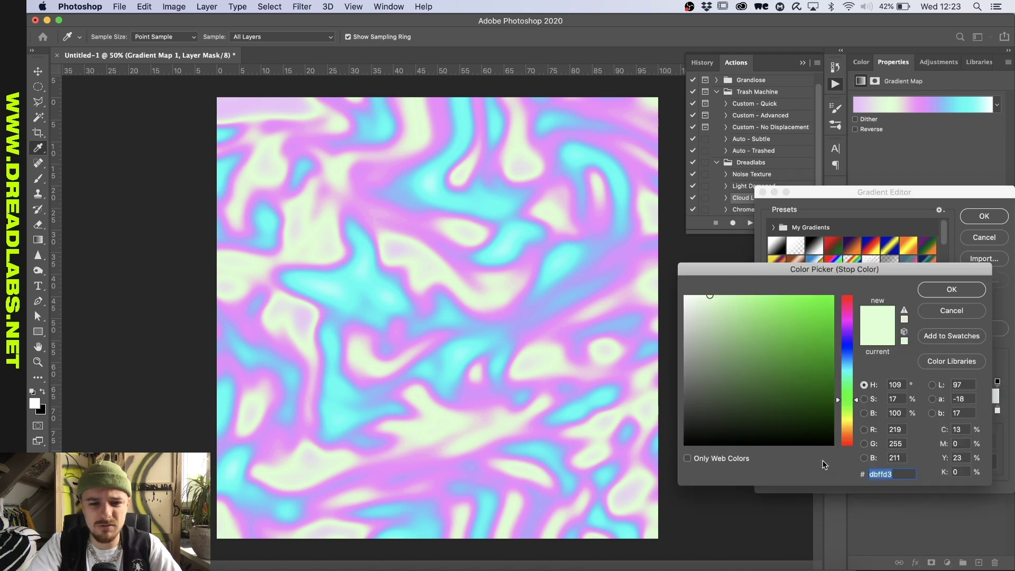
pyautogui.moveTo(750, 296); pyautogui.dragTo(727, 288)
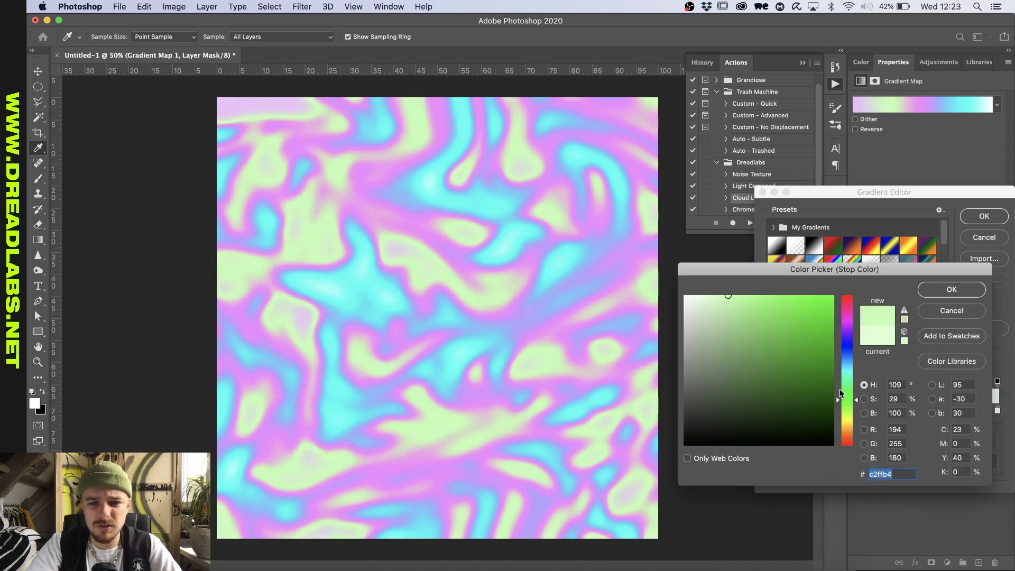
pyautogui.click(847, 419)
pyautogui.moveTo(847, 416); pyautogui.dragTo(848, 449)
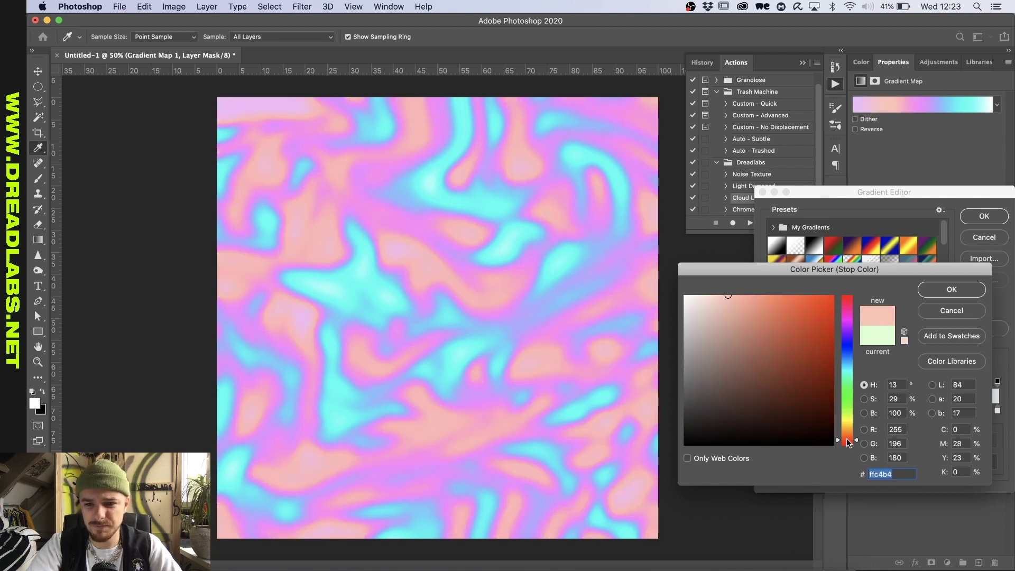
pyautogui.moveTo(764, 309)
pyautogui.mouseDown()
pyautogui.moveTo(778, 287)
pyautogui.moveTo(801, 291)
pyautogui.mouseUp()
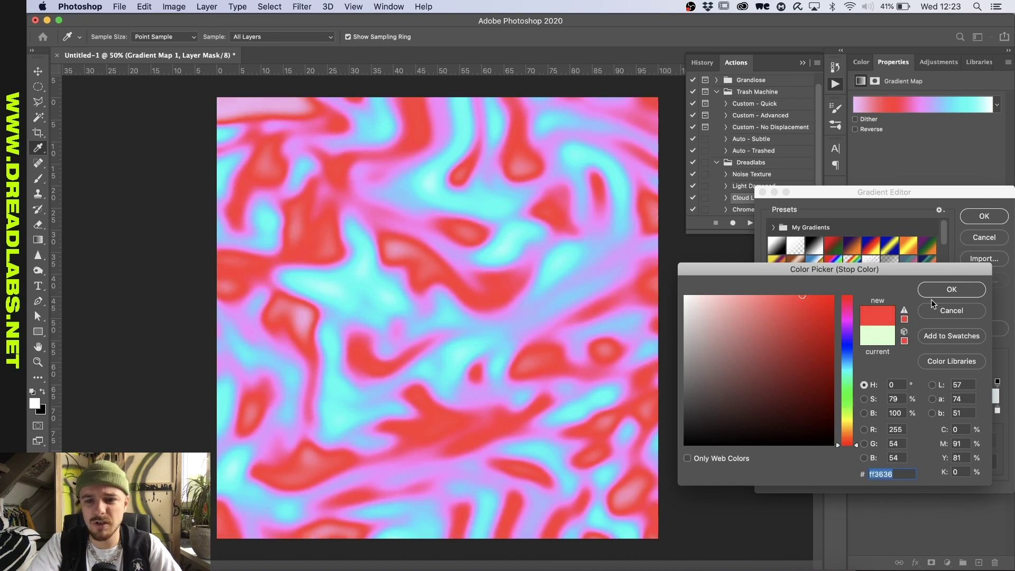
pyautogui.click(950, 292)
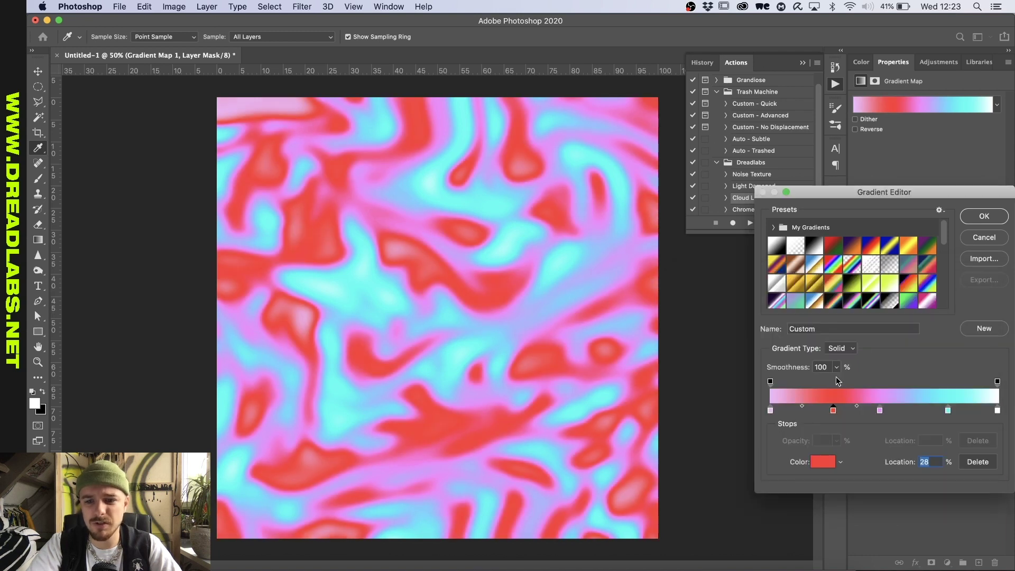
# Step: Add a new colour stop at 14% and adjust its colour in the Color Picker
pyautogui.click(803, 411)
pyautogui.click(827, 460)
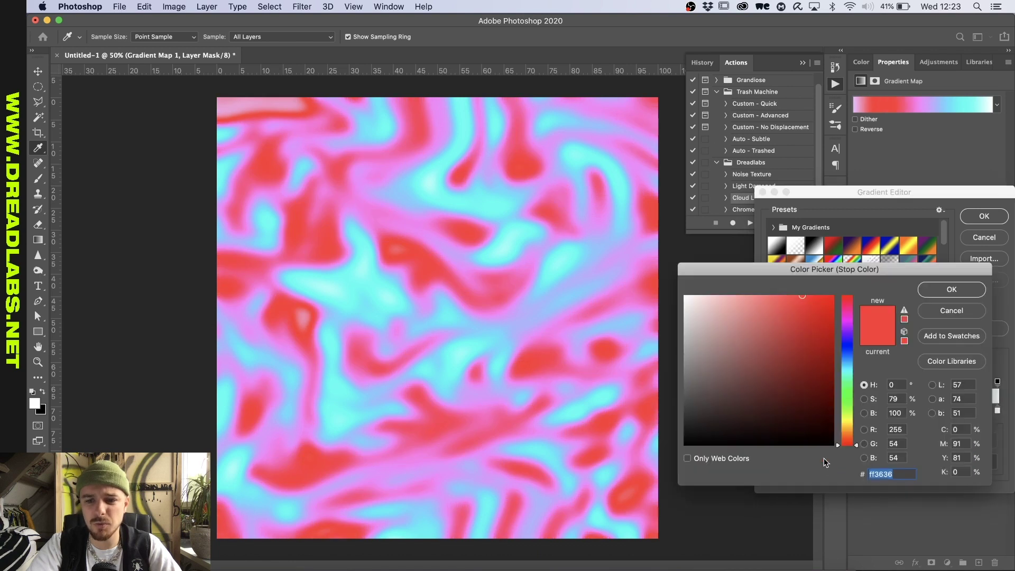
pyautogui.moveTo(792, 327); pyautogui.dragTo(692, 273)
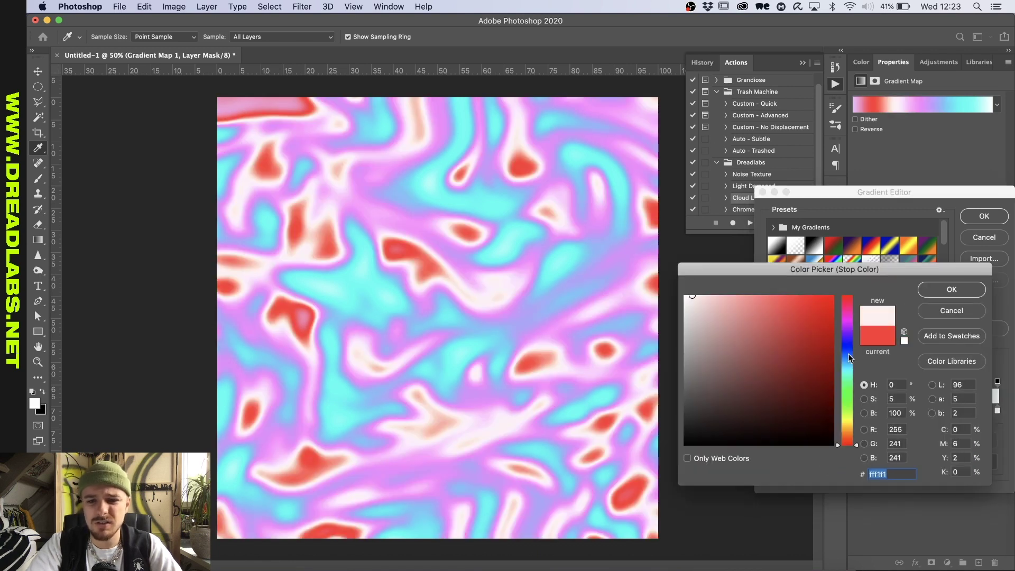
pyautogui.moveTo(847, 357); pyautogui.dragTo(848, 322)
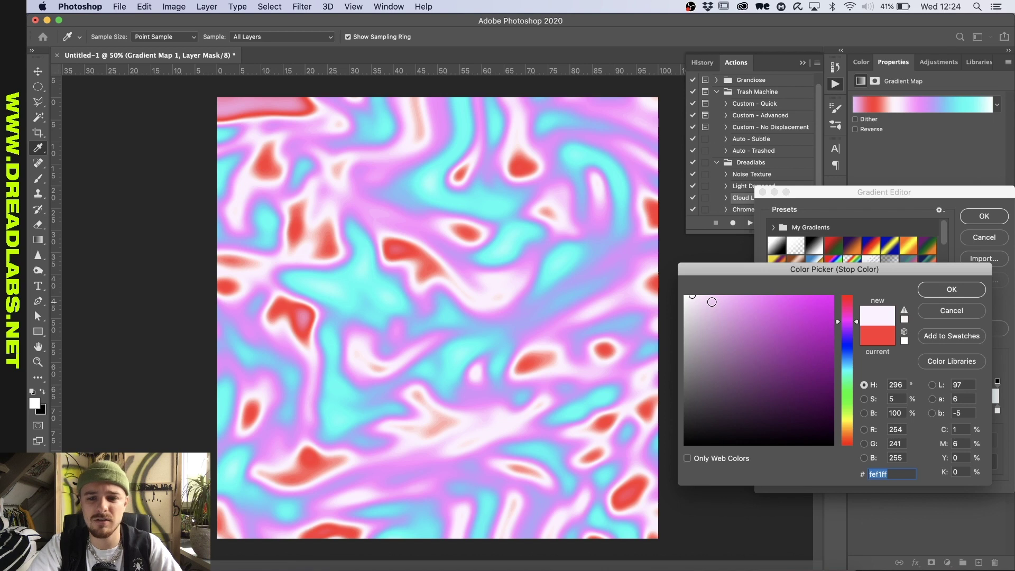
pyautogui.moveTo(712, 302); pyautogui.dragTo(730, 287)
pyautogui.moveTo(850, 366); pyautogui.dragTo(849, 383)
# Step: Confirm the green stop, remove the red stop and turn the pink stop white
pyautogui.press('Return')
pyautogui.click(803, 410)
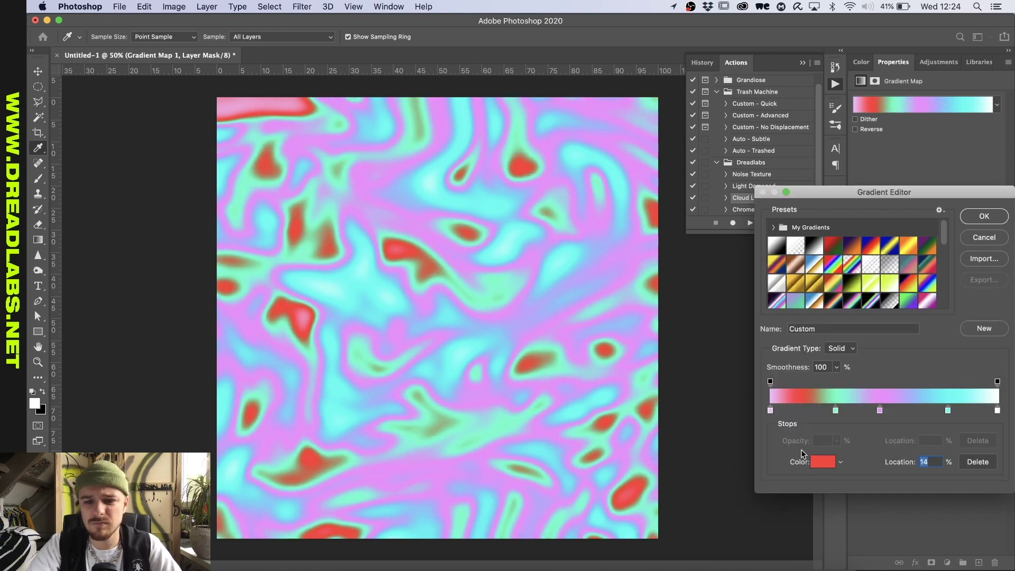
pyautogui.moveTo(803, 414); pyautogui.dragTo(806, 444)
pyautogui.click(836, 410)
pyautogui.click(879, 410)
pyautogui.doubleClick(880, 410)
pyautogui.moveTo(703, 306); pyautogui.dragTo(664, 257)
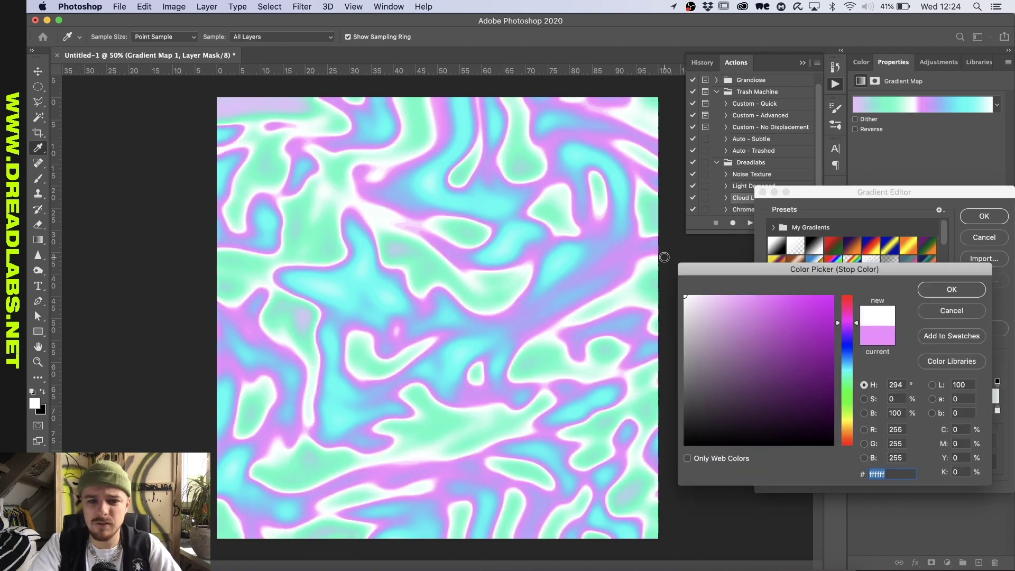
pyautogui.press('Return')
# Step: Add a pink stop and slide it to about 58%
pyautogui.moveTo(881, 413); pyautogui.dragTo(905, 415)
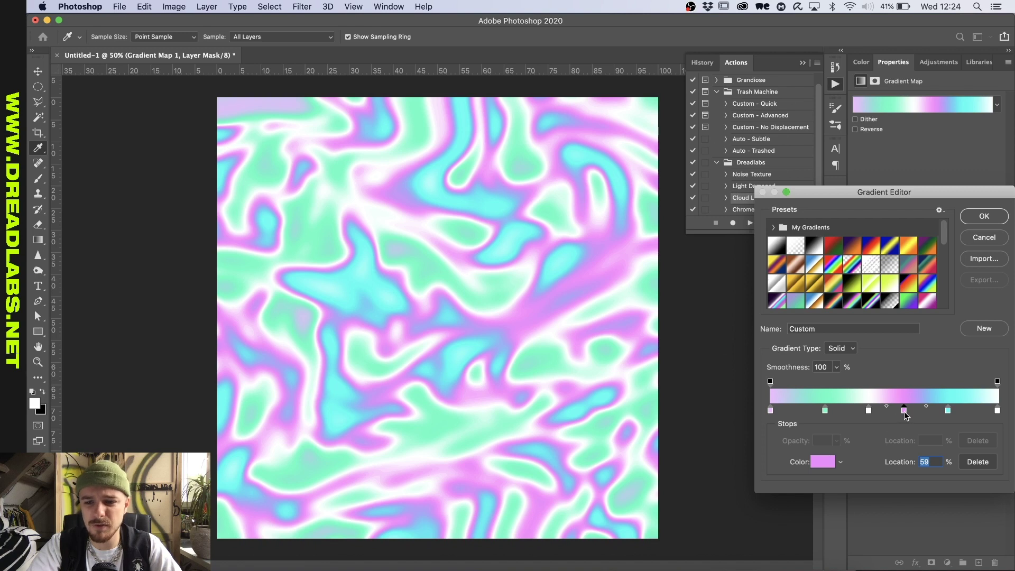
pyautogui.moveTo(904, 411); pyautogui.dragTo(877, 415)
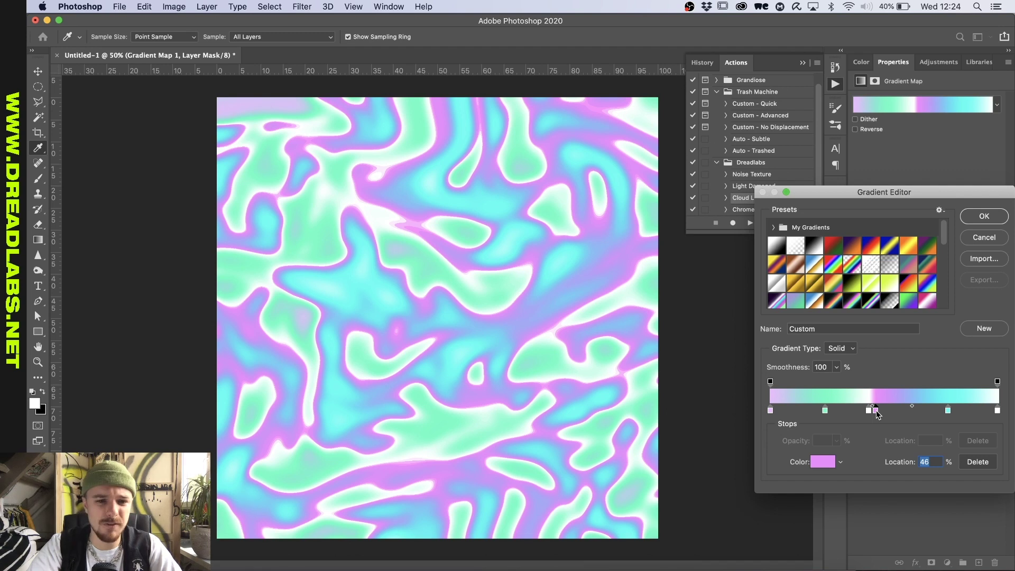
pyautogui.moveTo(876, 412); pyautogui.dragTo(902, 410)
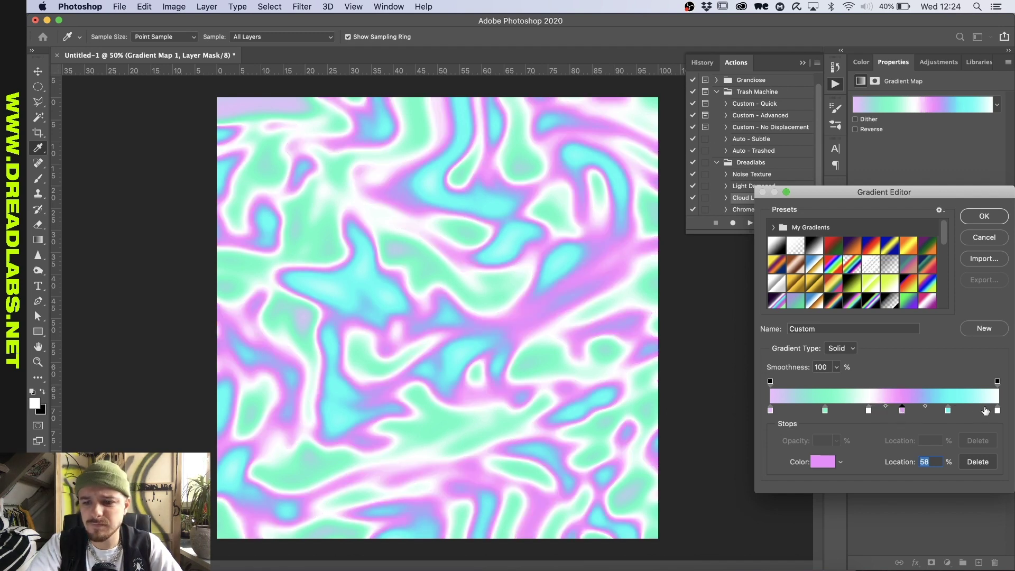
# Step: Change the end stop's colour to a light purple
pyautogui.click(998, 411)
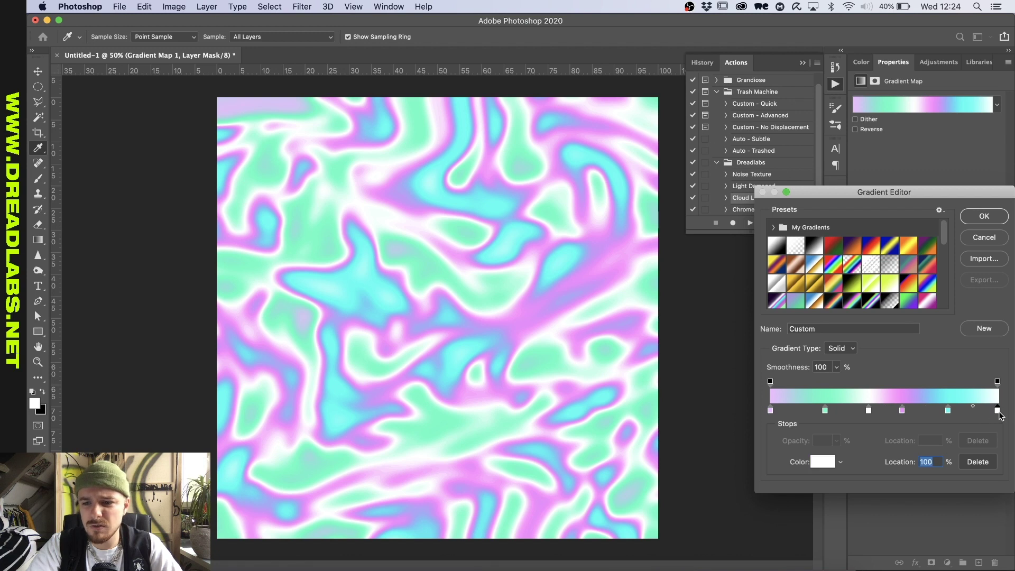
pyautogui.click(822, 462)
pyautogui.moveTo(852, 377); pyautogui.dragTo(853, 331)
pyautogui.moveTo(759, 320); pyautogui.dragTo(786, 280)
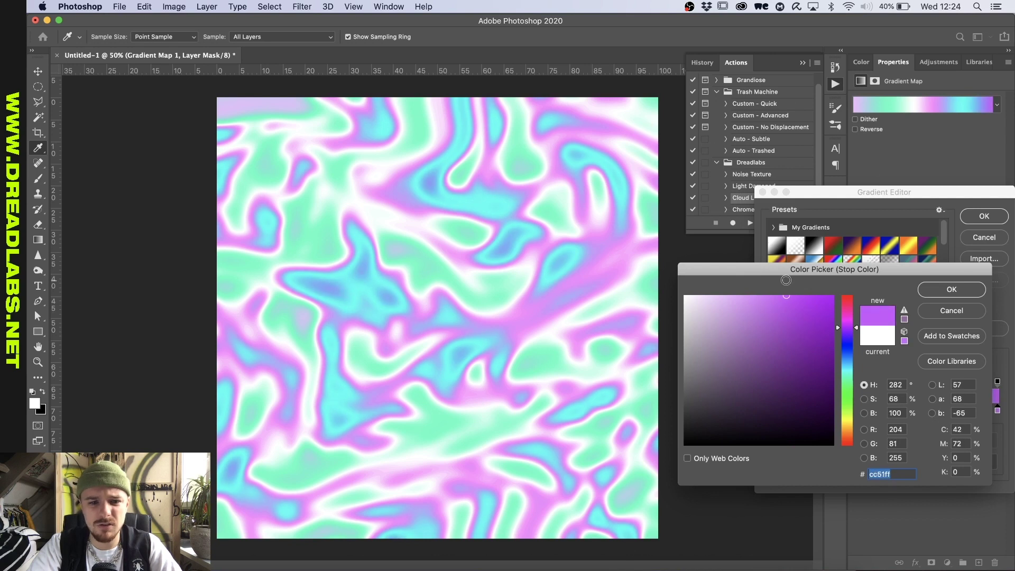
pyautogui.click(950, 290)
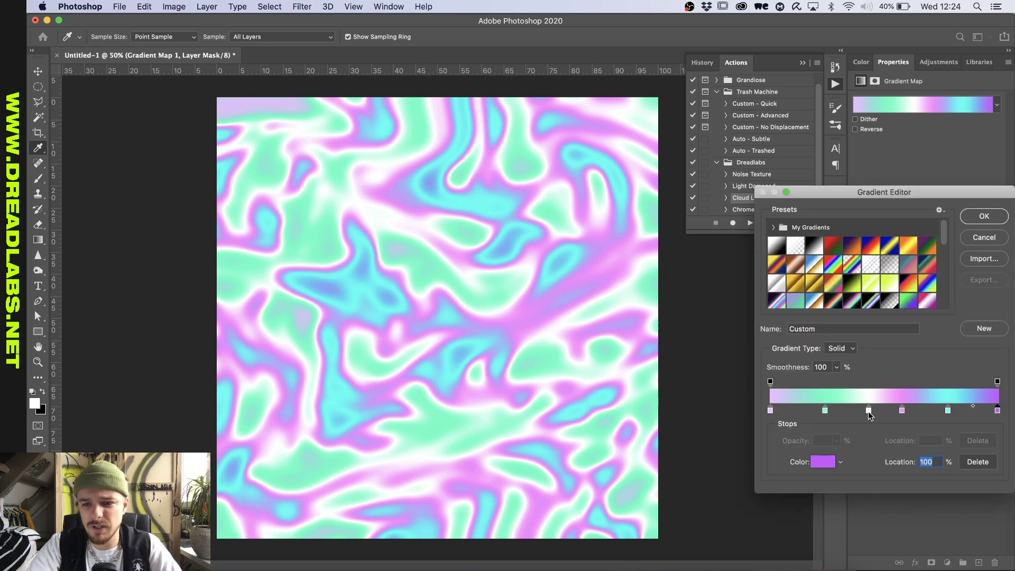
# Step: Tint the white stop a very pale cyan, e5fdff, and apply the edited gradient
pyautogui.click(868, 409)
pyautogui.click(822, 462)
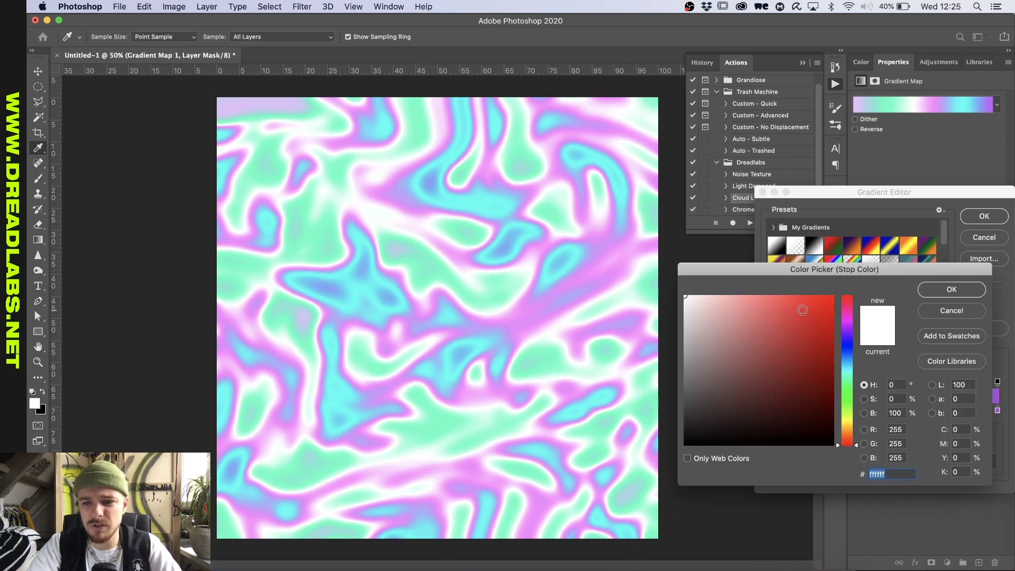
pyautogui.click(848, 337)
pyautogui.click(707, 294)
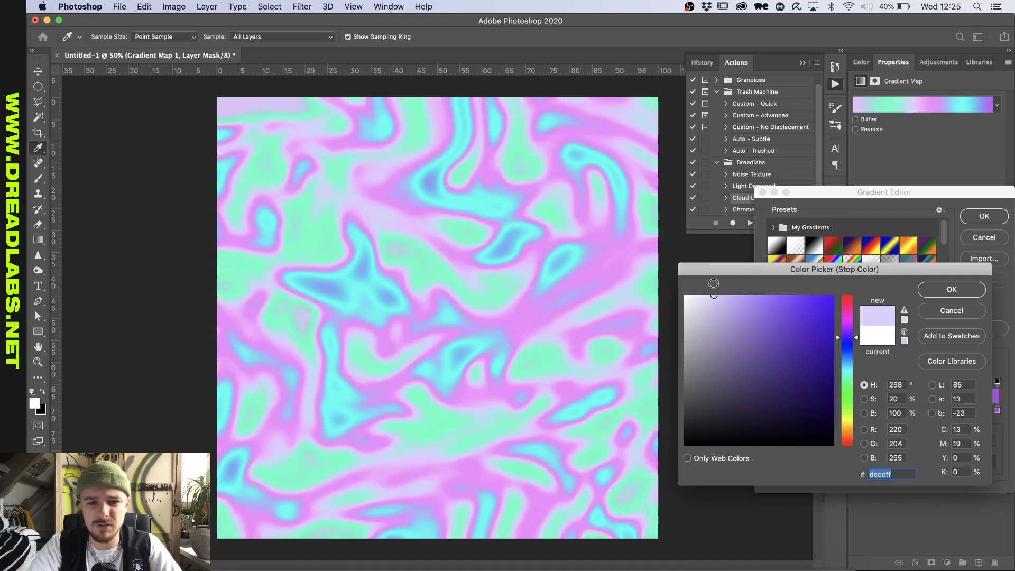
pyautogui.click(699, 296)
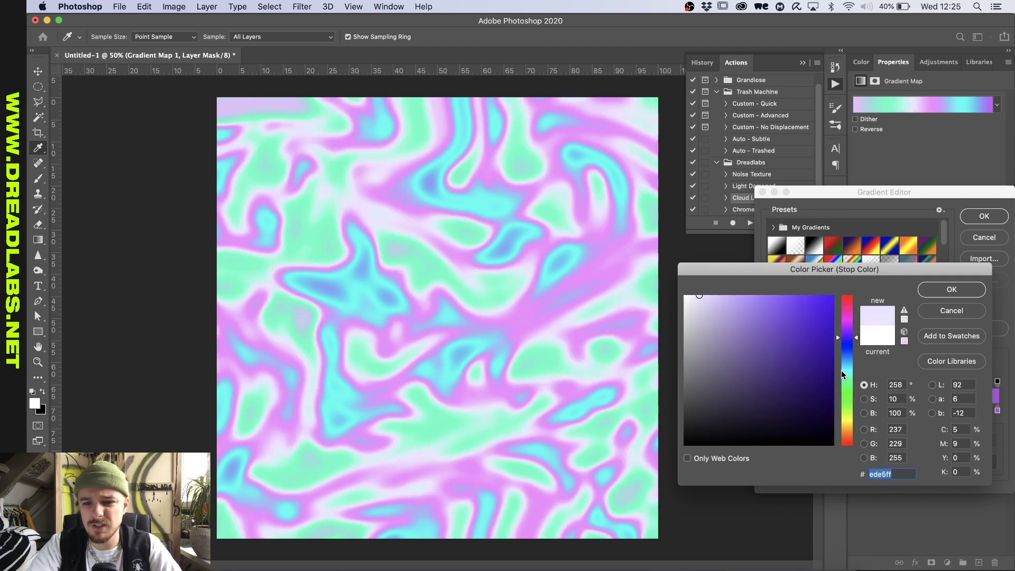
pyautogui.click(844, 368)
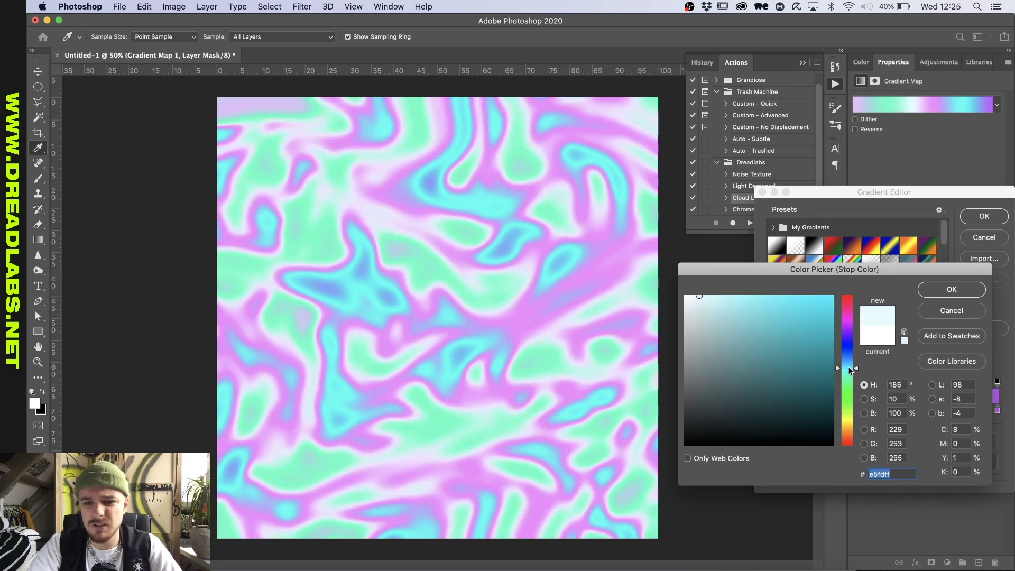
pyautogui.click(926, 287)
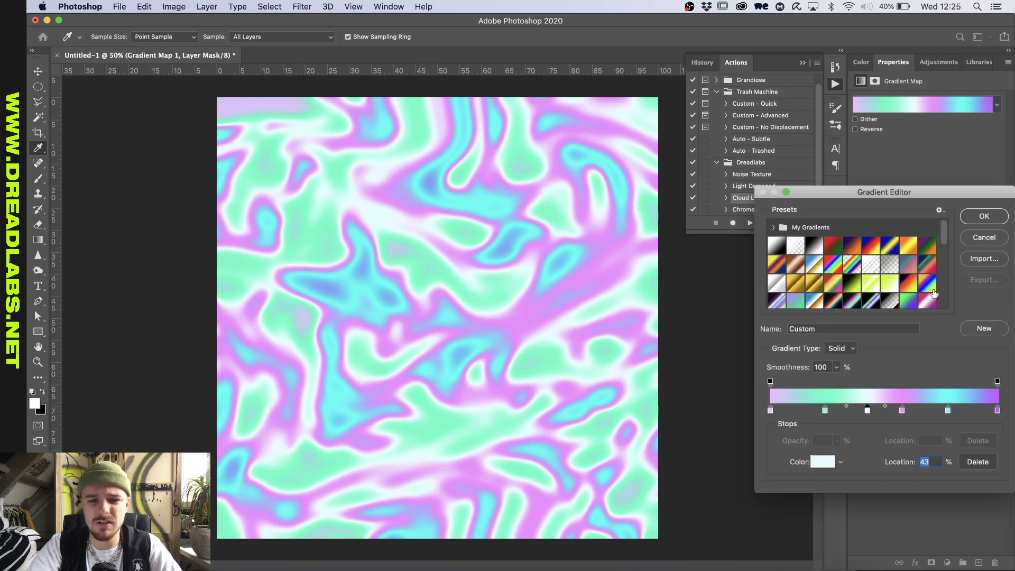
pyautogui.click(991, 217)
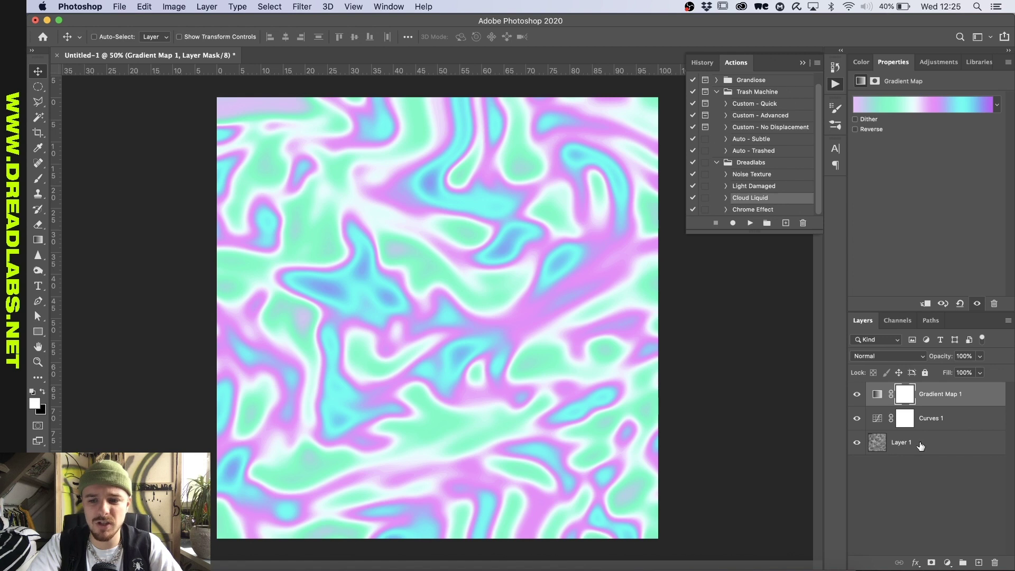
# Step: Select the Gradient Map, Curves 1 and Layer 1 layers and convert them into one smart object
pyautogui.keyDown('shift'); pyautogui.click(919, 443); pyautogui.keyUp('shift')
pyautogui.rightClick(950, 440)
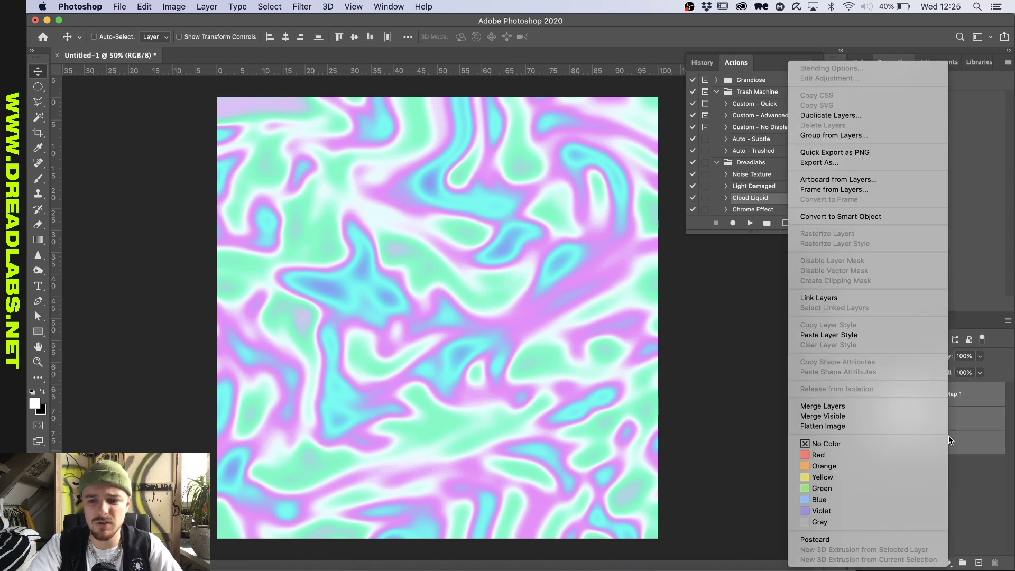
pyautogui.click(856, 217)
pyautogui.click(296, 6)
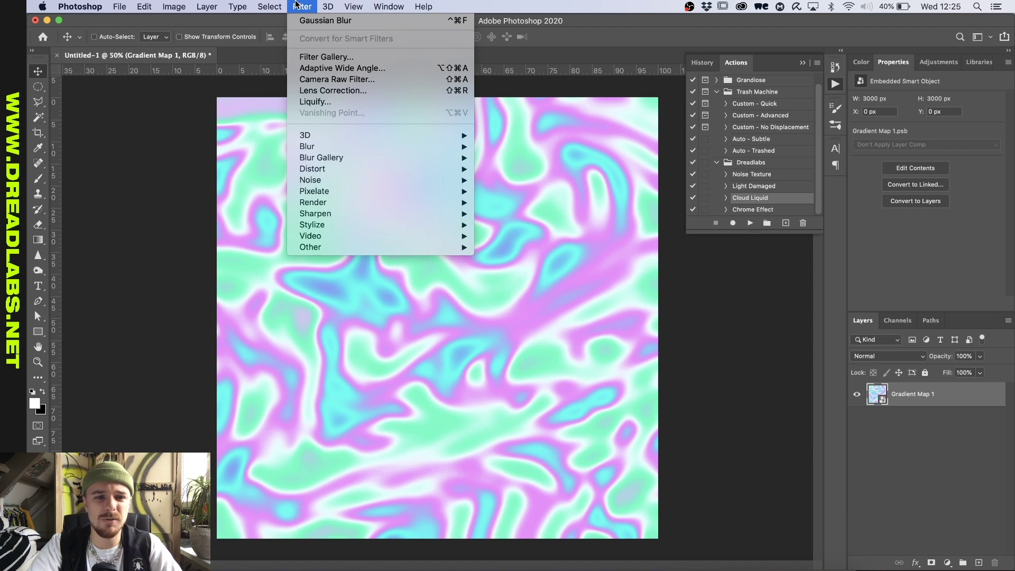
pyautogui.moveTo(345, 187)
pyautogui.click(624, 201)
pyautogui.scroll(-3, 625, 201)
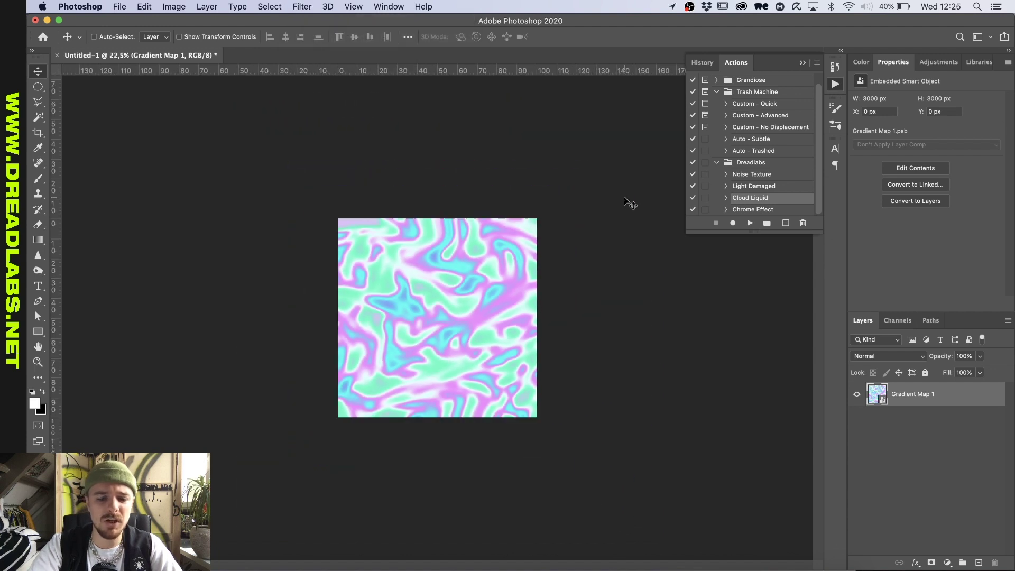
# Step: Scale the smart object up to about 235% (7062 px) from its centre
pyautogui.press('super+t')
pyautogui.moveTo(537, 317); pyautogui.dragTo(671, 317)
pyautogui.click(580, 37)
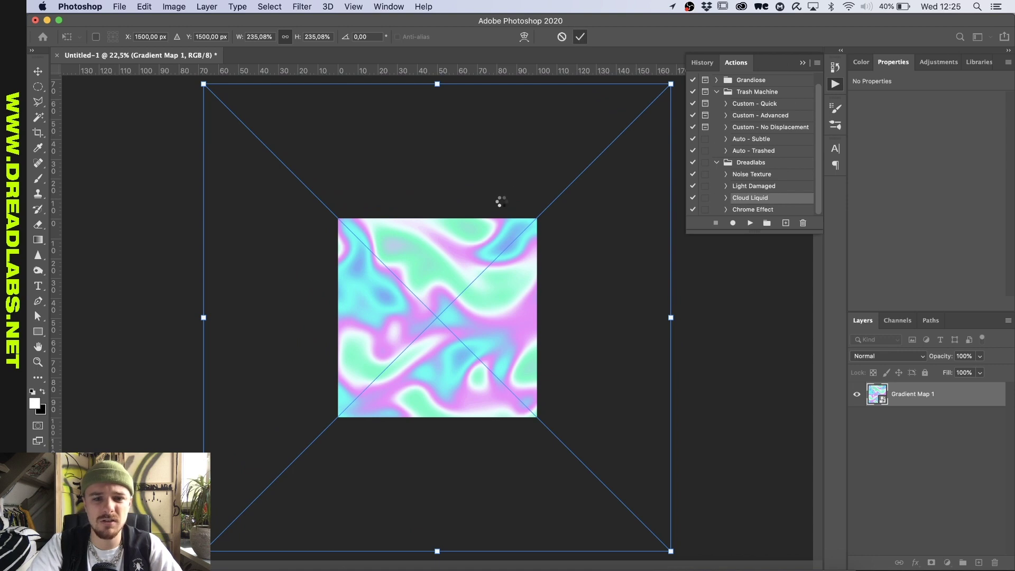
pyautogui.scroll(3, 503, 199)
pyautogui.scroll(1, 503, 205)
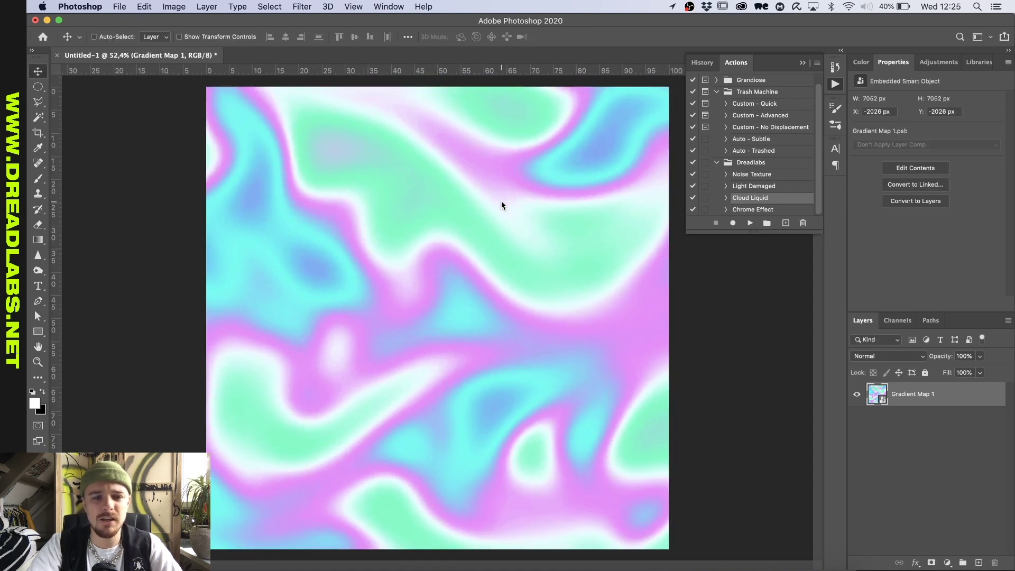
pyautogui.click(294, 6)
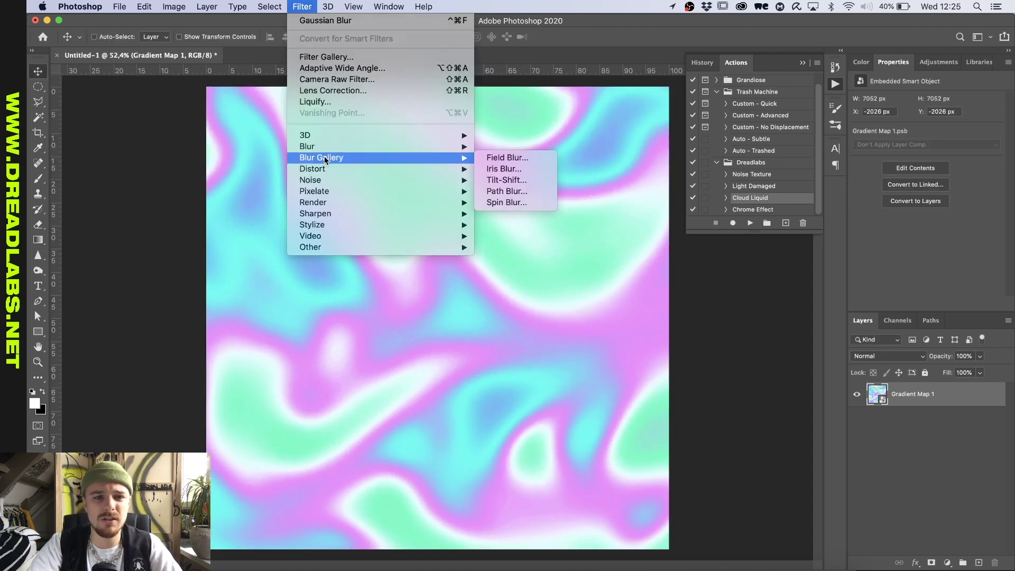
# Step: Apply a Gaussian Blur smart filter to the enlarged swirls with a slightly lowered radius
pyautogui.moveTo(327, 148)
pyautogui.click(516, 191)
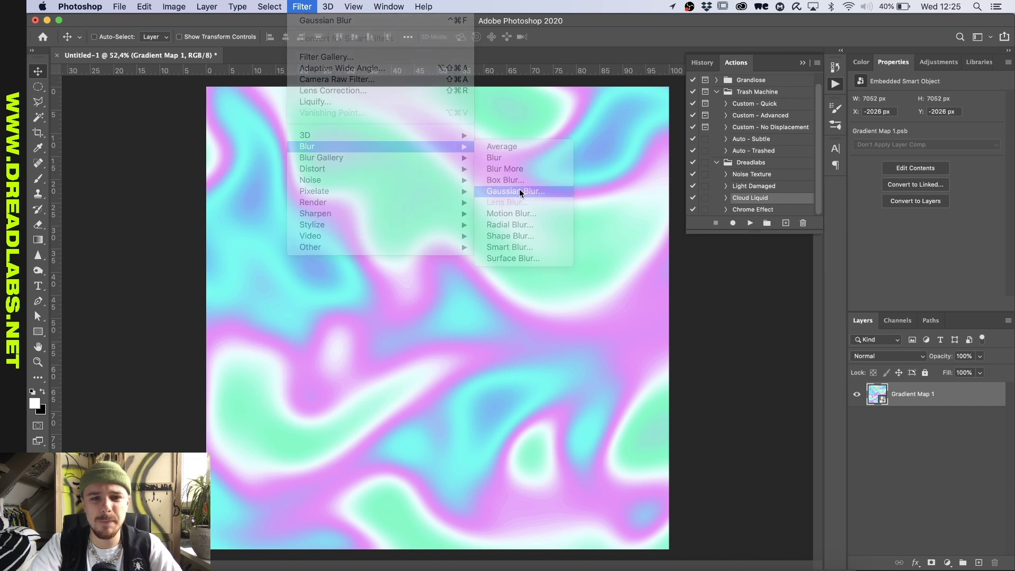
pyautogui.moveTo(726, 444); pyautogui.dragTo(717, 445)
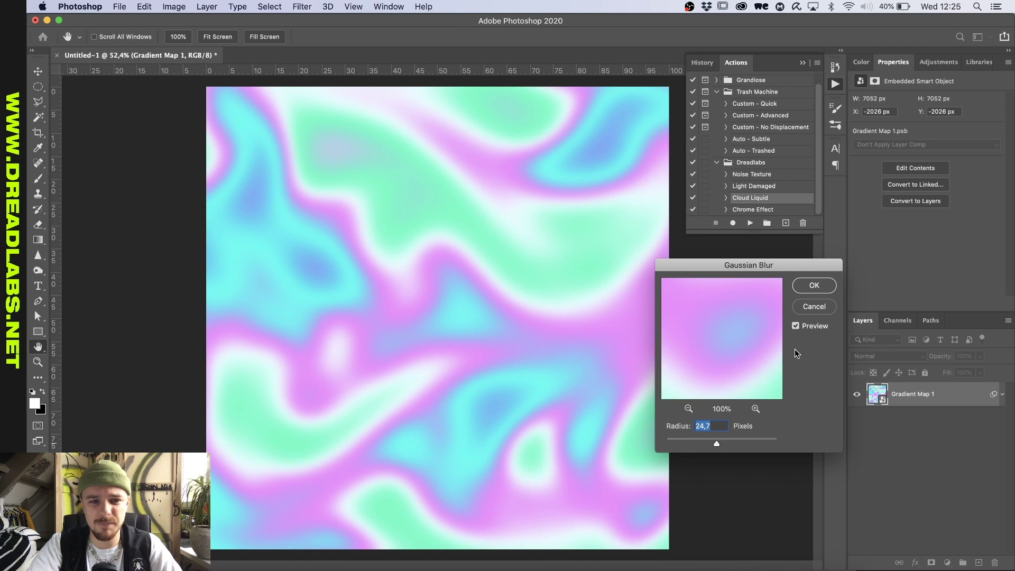
pyautogui.press('Return')
pyautogui.press('v')
pyautogui.scroll(6, 274, 206)
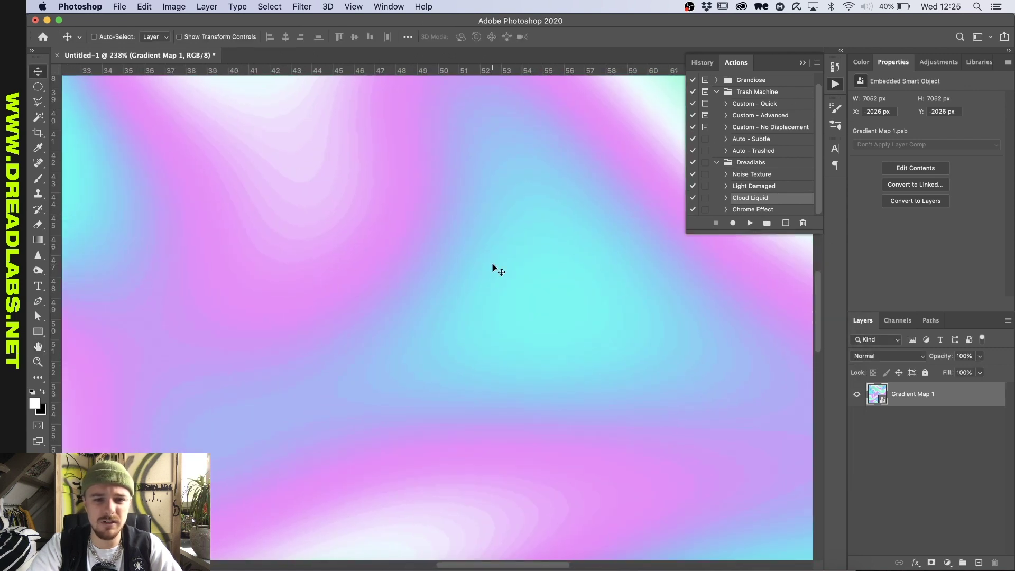
pyautogui.scroll(-6, 332, 280)
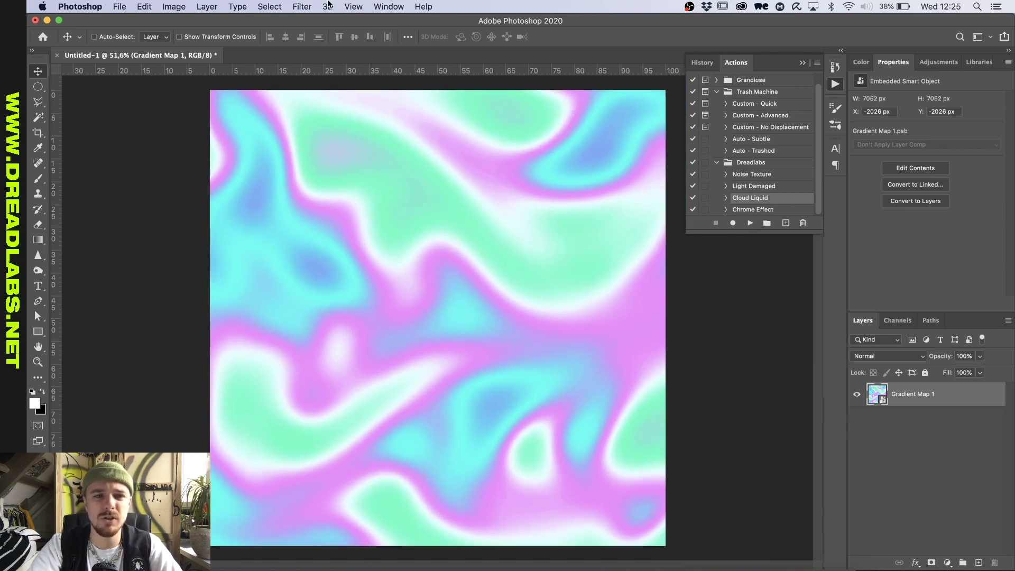
# Step: Reopen Gaussian Blur and nudge the radius down to about 47.2 pixels
pyautogui.click(301, 7)
pyautogui.moveTo(344, 148)
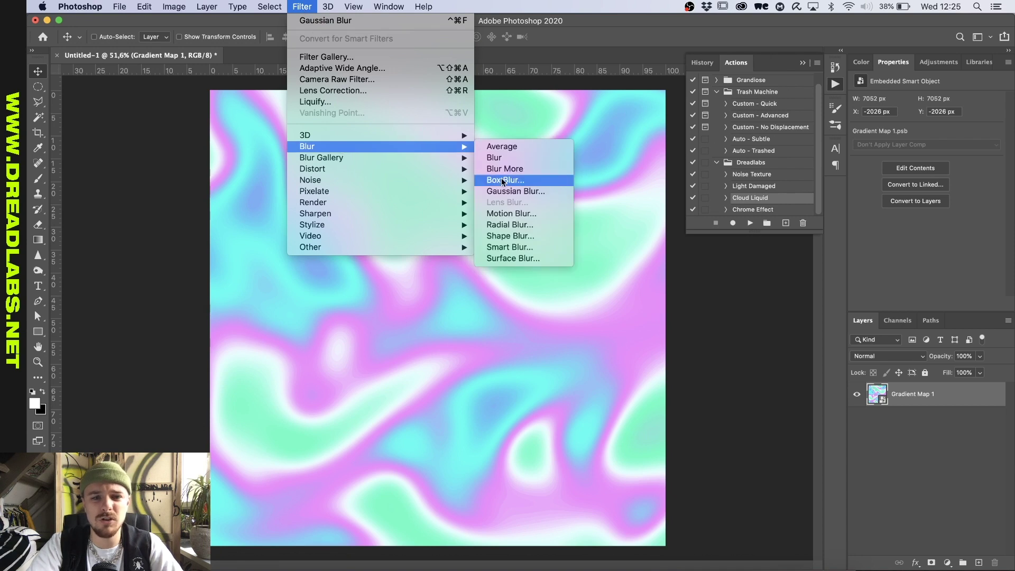
pyautogui.click(502, 192)
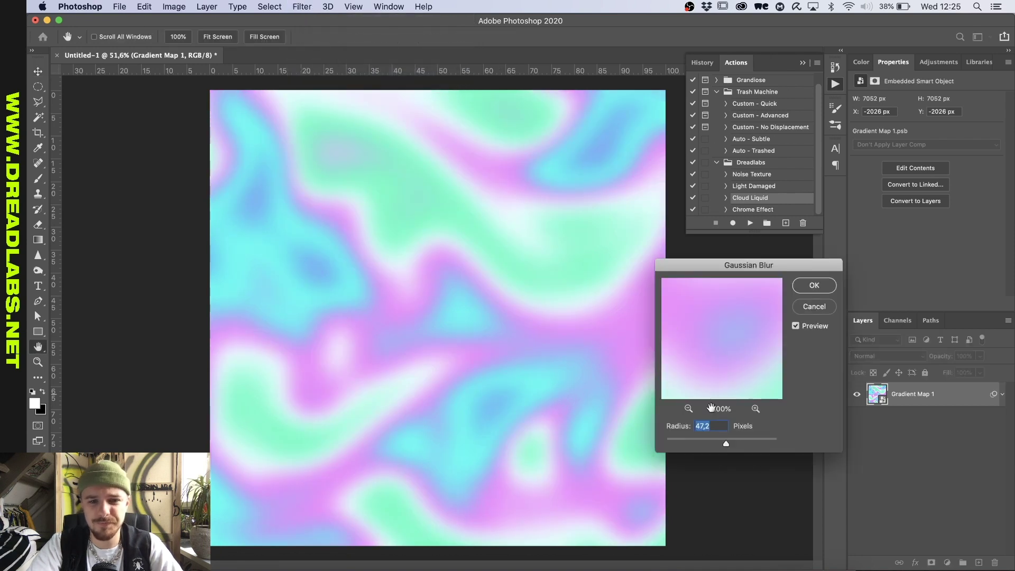
pyautogui.moveTo(728, 449); pyautogui.dragTo(722, 449)
# Step: Confirm the 47.2 px blur, then add a Curves layer with raised midtones and an adjusted dark end
pyautogui.click(814, 285)
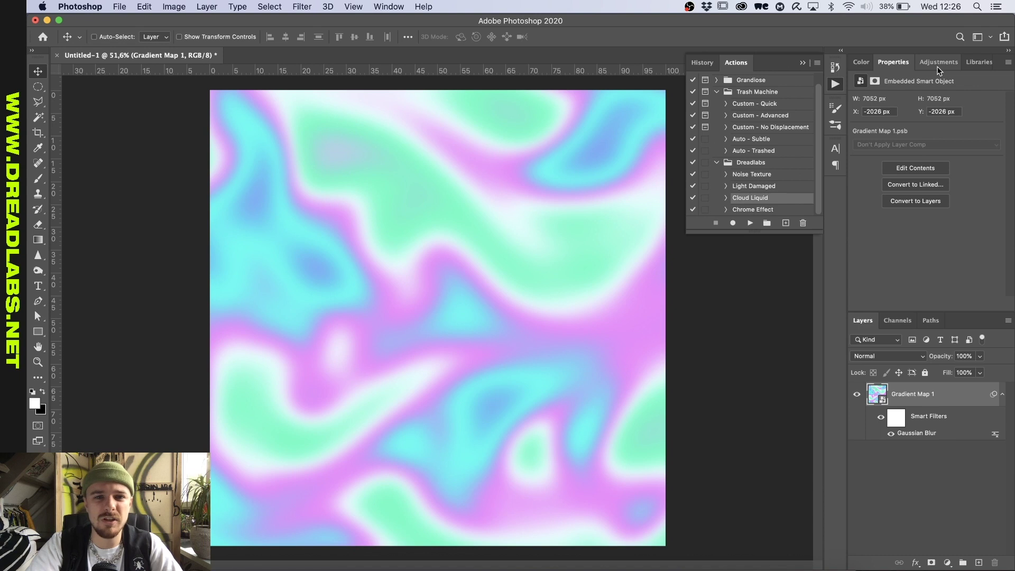
pyautogui.click(938, 65)
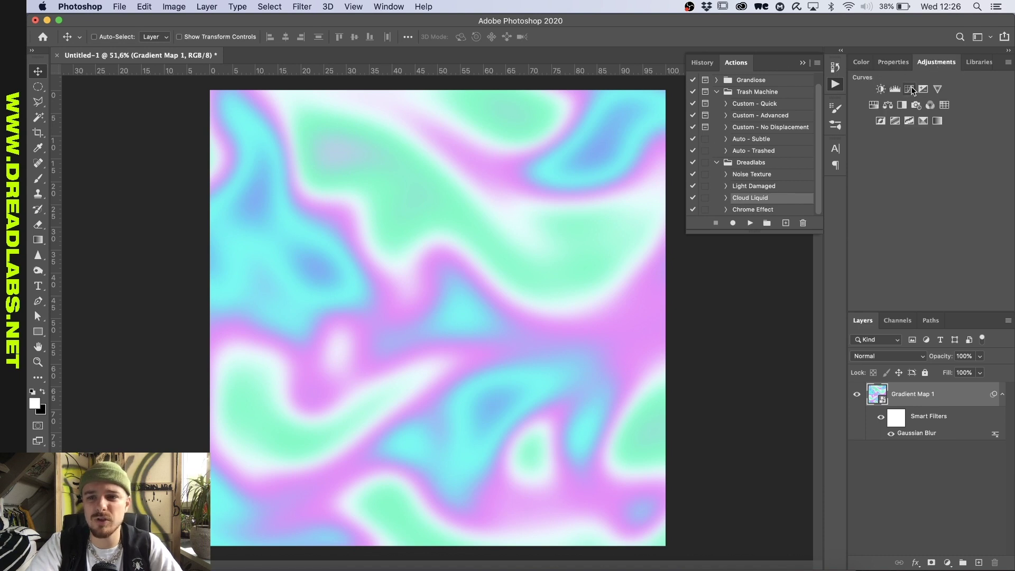
pyautogui.click(910, 90)
pyautogui.moveTo(935, 190); pyautogui.dragTo(925, 180)
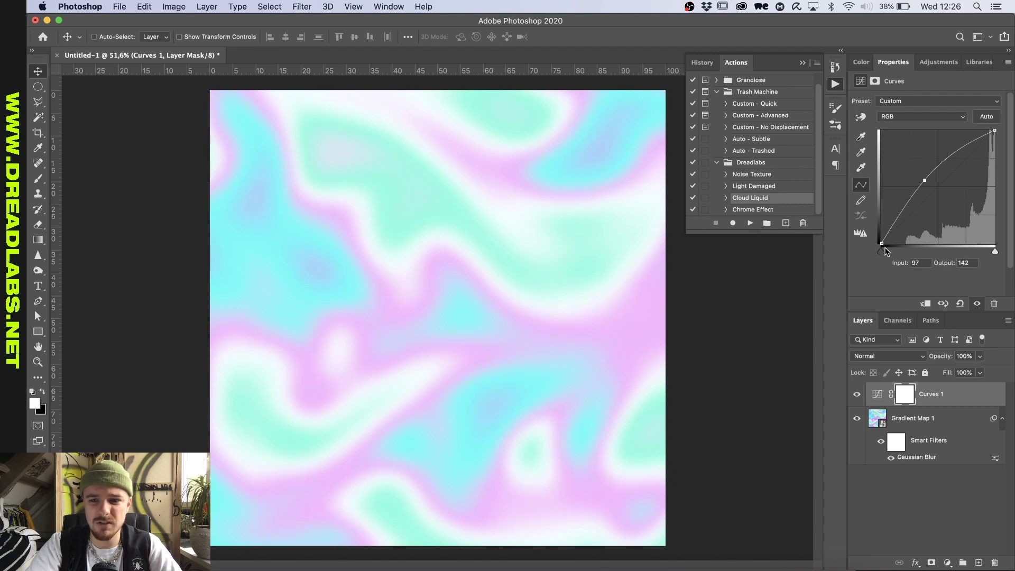
pyautogui.moveTo(881, 252)
pyautogui.mouseDown()
pyautogui.moveTo(897, 254)
pyautogui.moveTo(882, 251)
pyautogui.mouseUp()
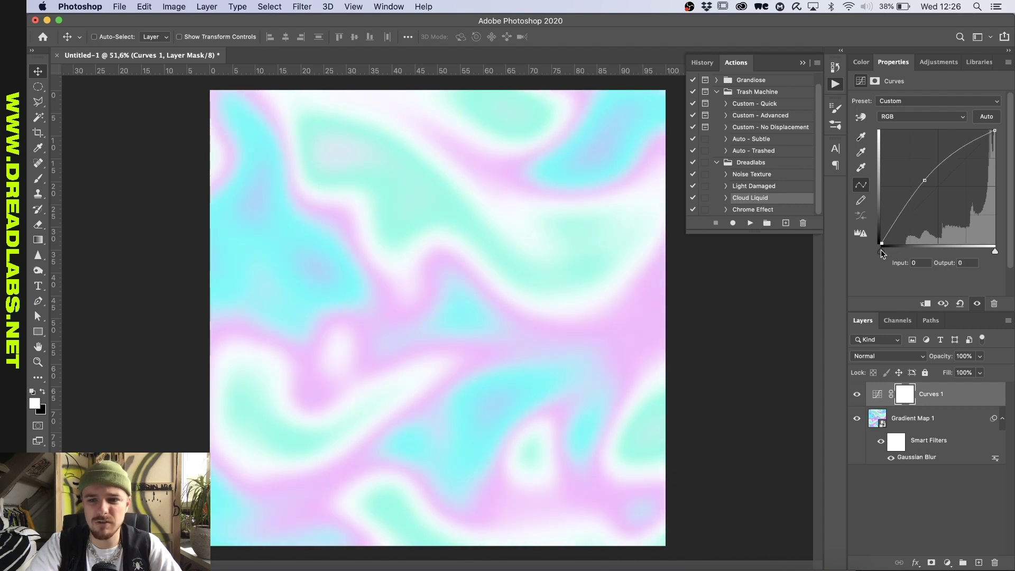